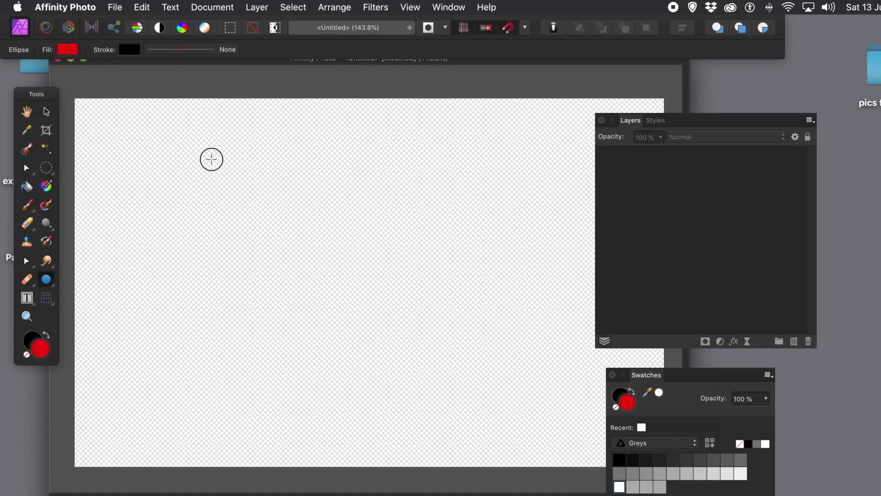
Drag out a red-filled circle about 551 by 548 px on the empty canvas.
drag(212, 159, 466, 412)
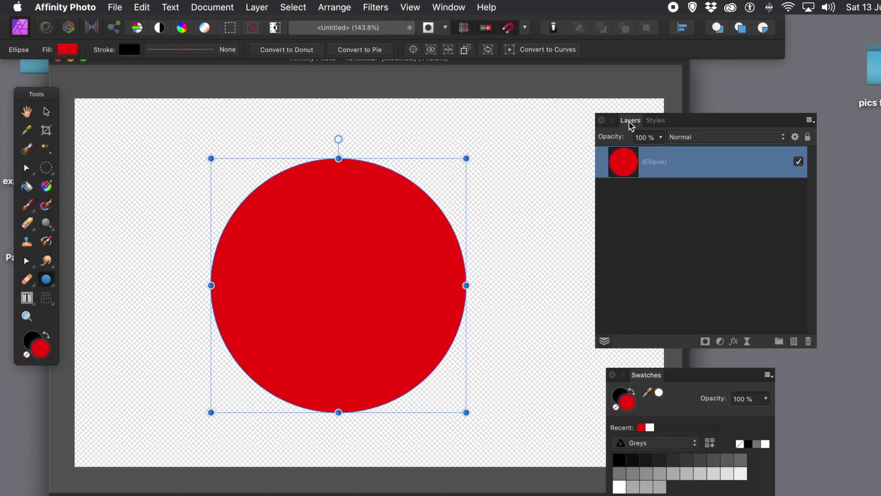
click(405, 7)
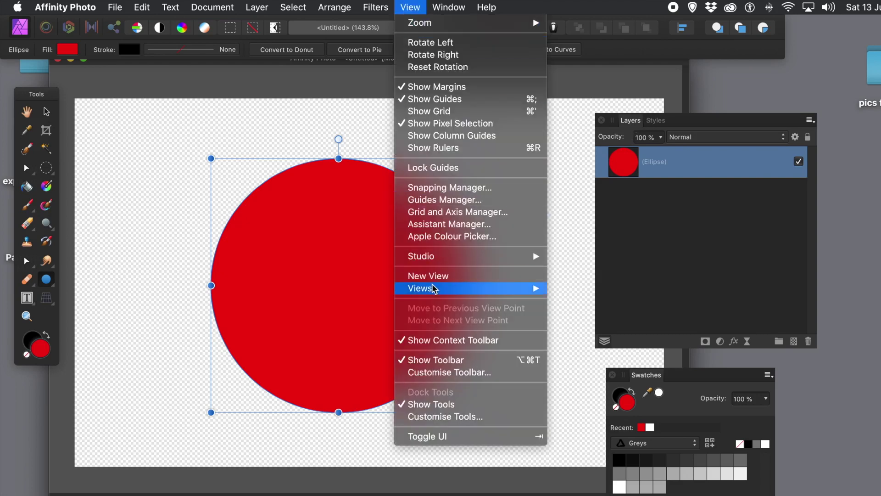
mouse_move(444, 259)
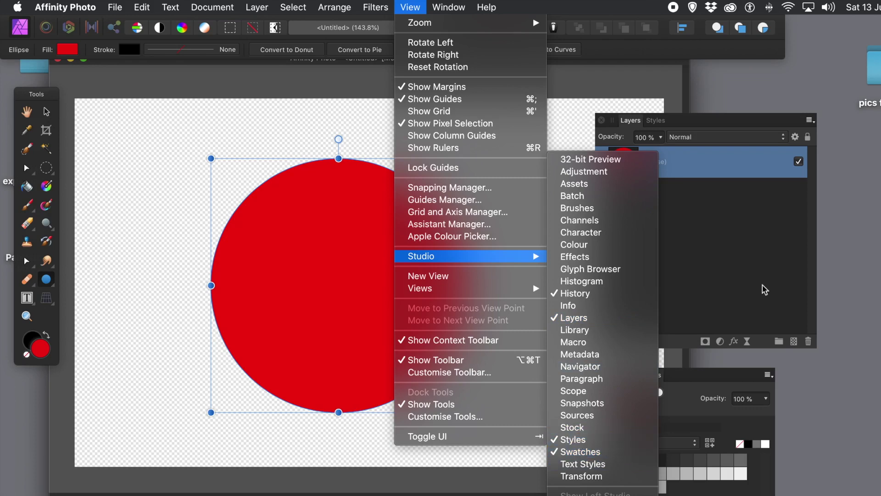
click(682, 117)
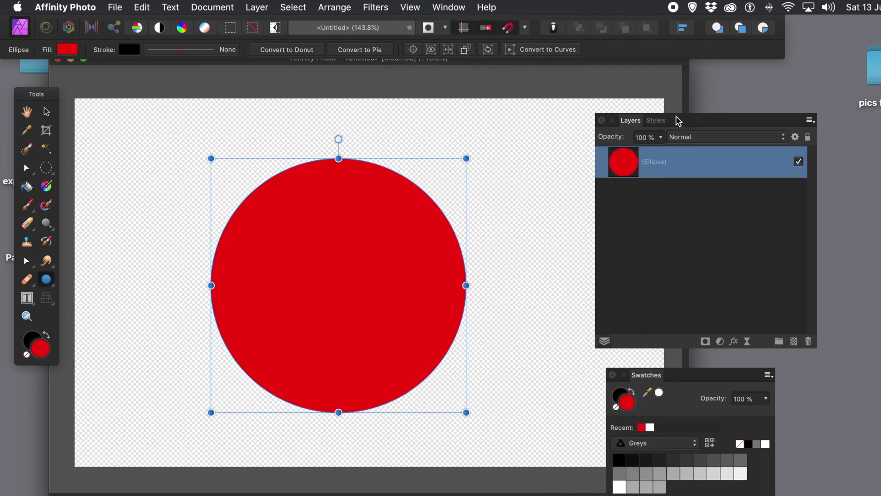
Add a black Outline effect to the circle with 28.2 px radius, Normal blend and Outside alignment.
click(734, 343)
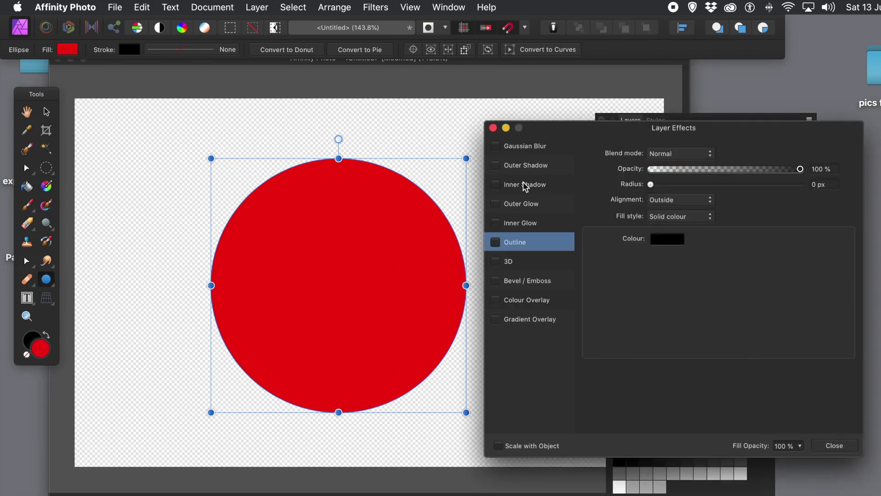
drag(545, 132, 369, 98)
click(320, 208)
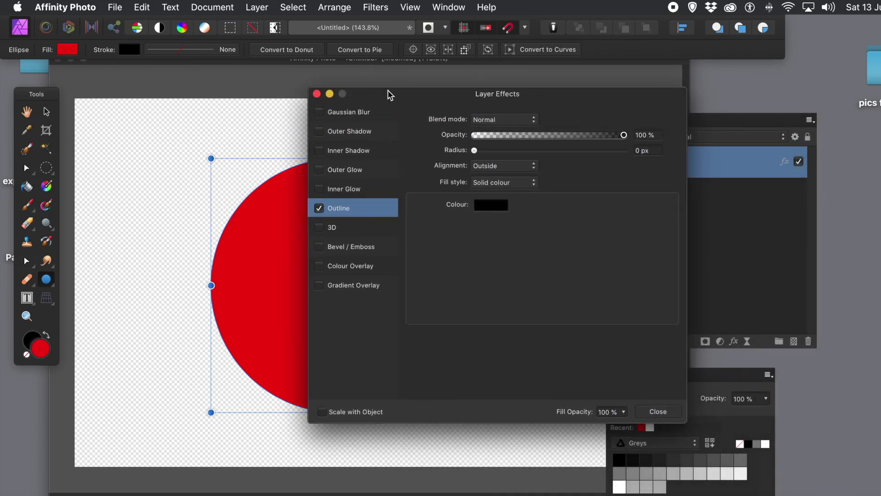
drag(387, 89, 459, 99)
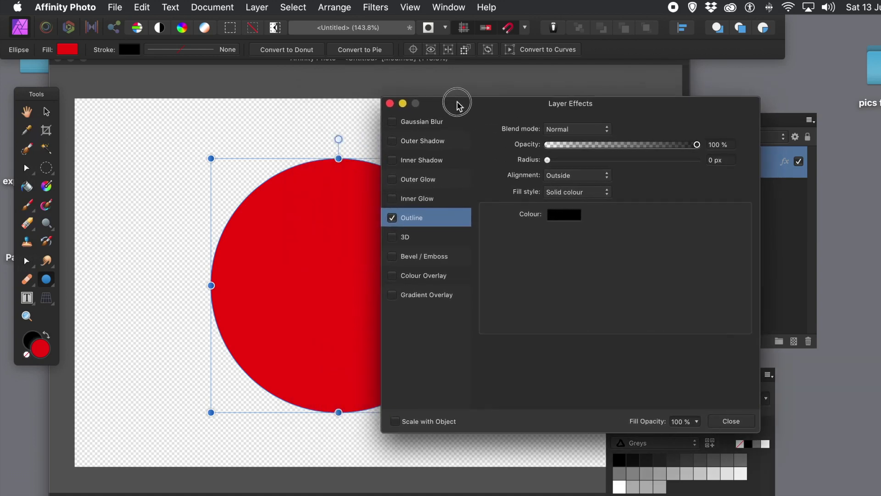
click(594, 130)
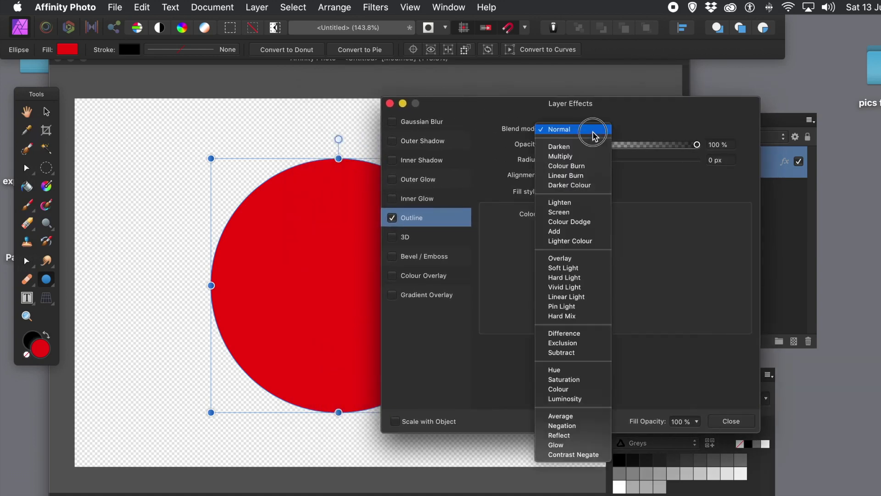
click(593, 130)
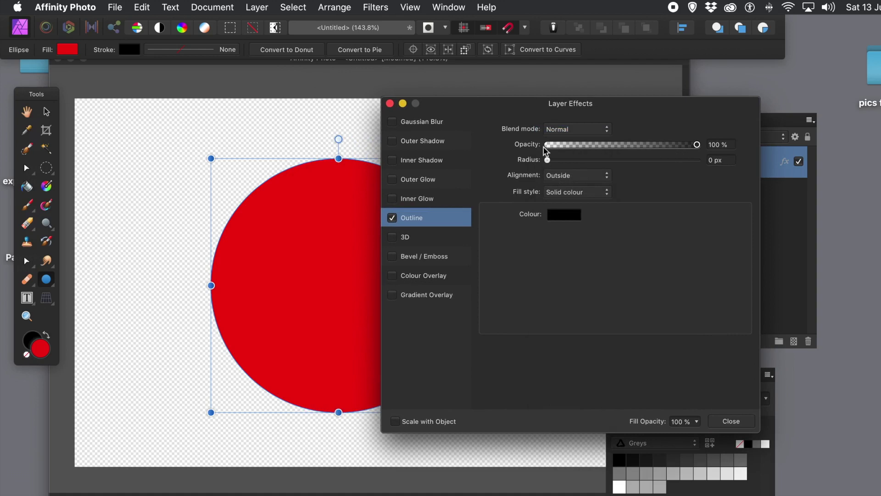
drag(556, 160, 643, 165)
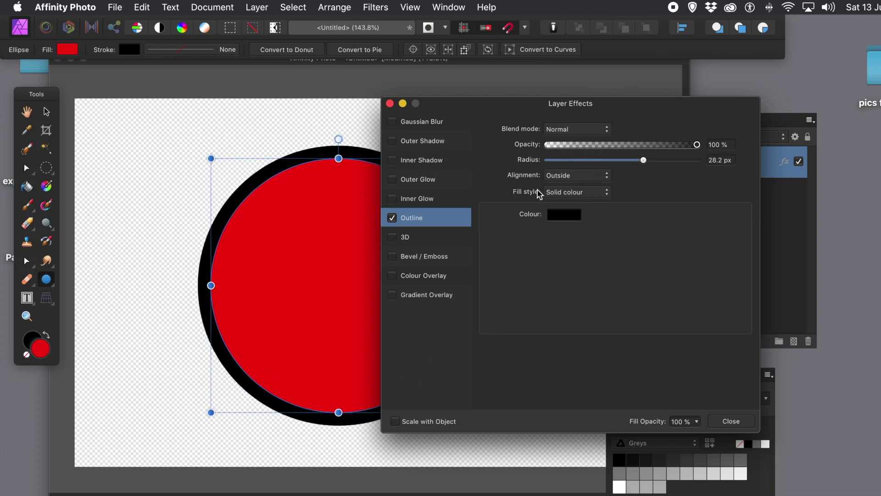
click(576, 175)
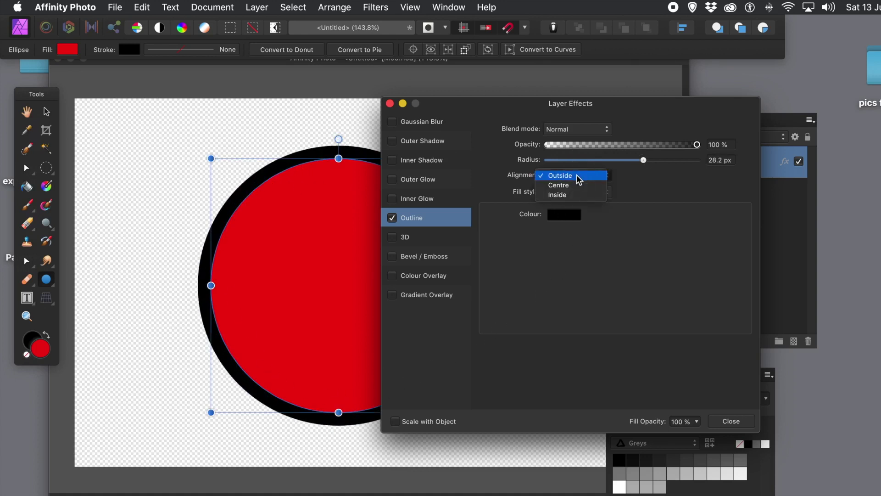
click(577, 175)
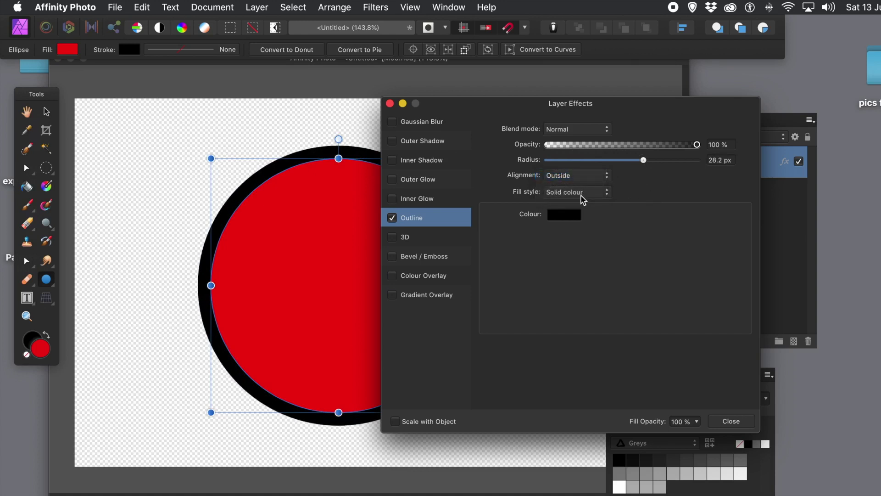
click(580, 194)
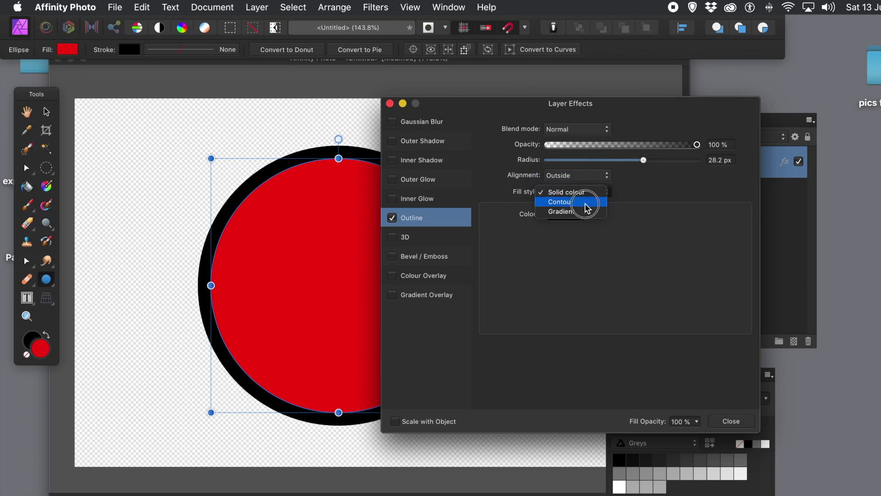
Switch the outline's Fill style to Contour, giving a black-to-white gradient ring.
click(581, 204)
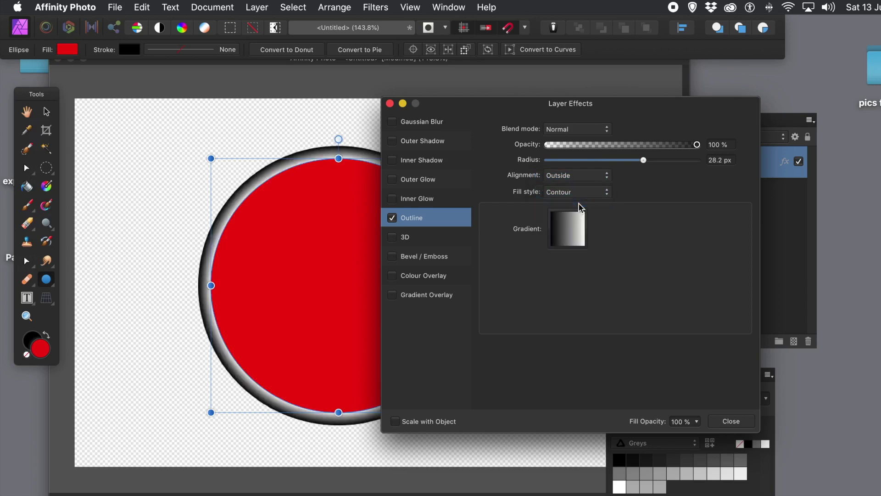
click(566, 229)
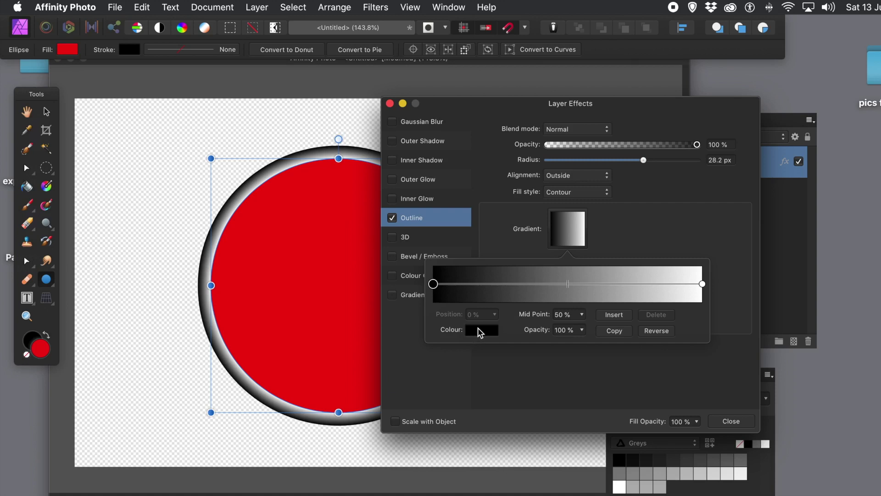
click(479, 330)
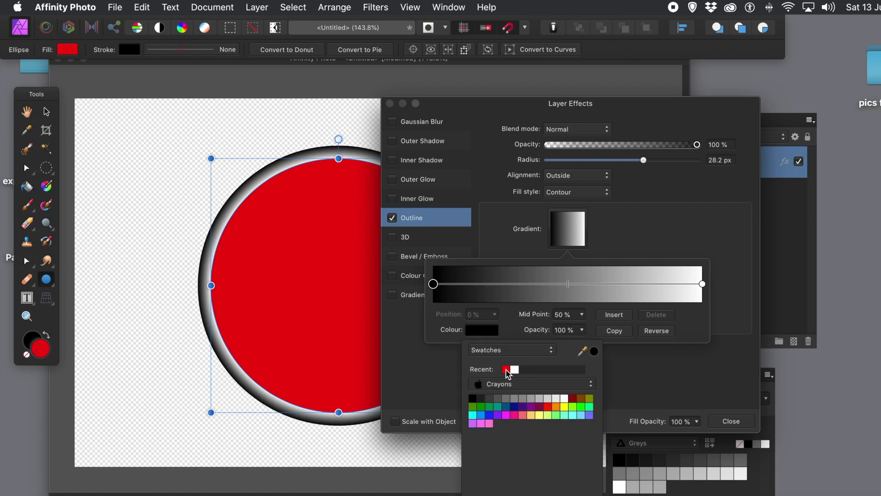
Recolour both the black and white Contour gradient stops to red, so the outline is solid red.
click(507, 370)
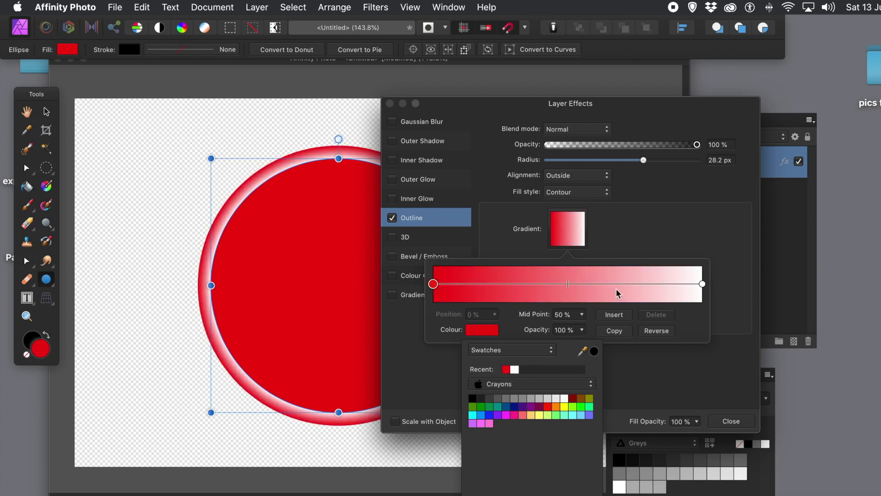
click(698, 342)
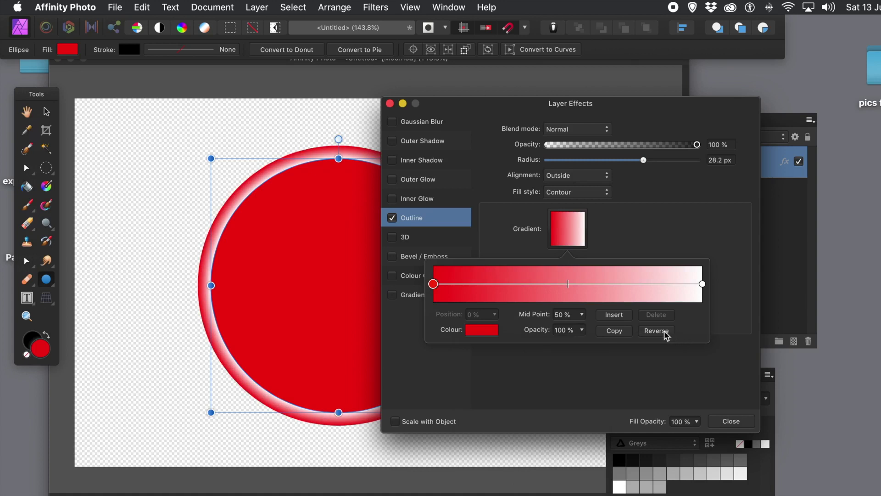
click(665, 332)
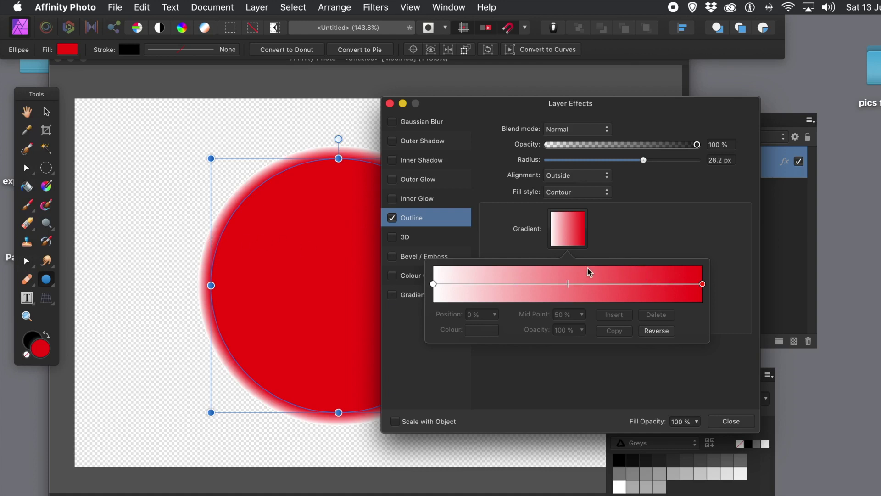
click(433, 284)
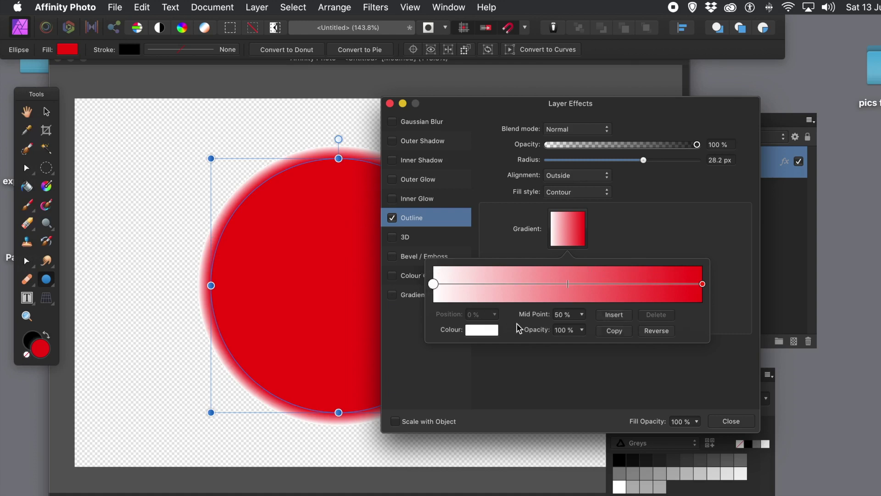
click(482, 330)
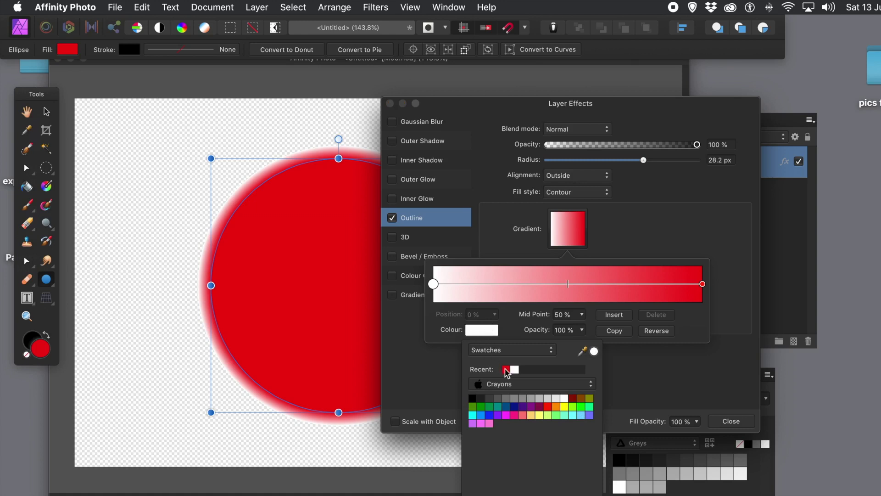
click(507, 370)
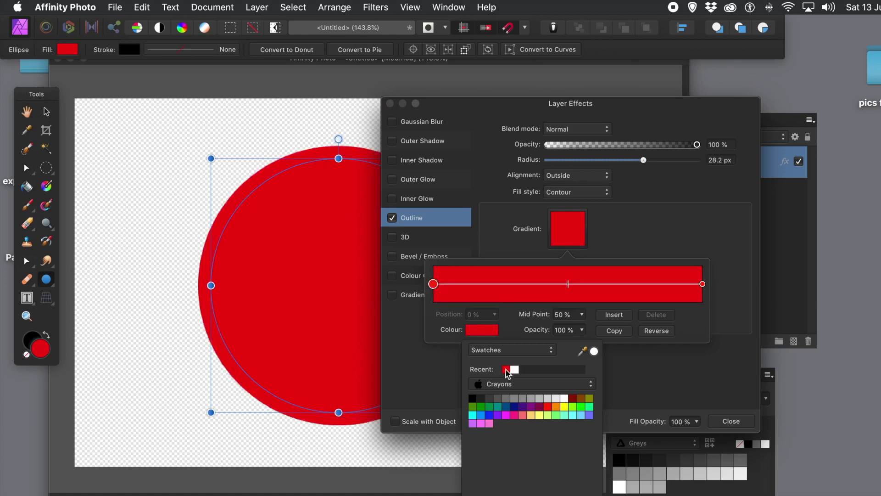
click(431, 324)
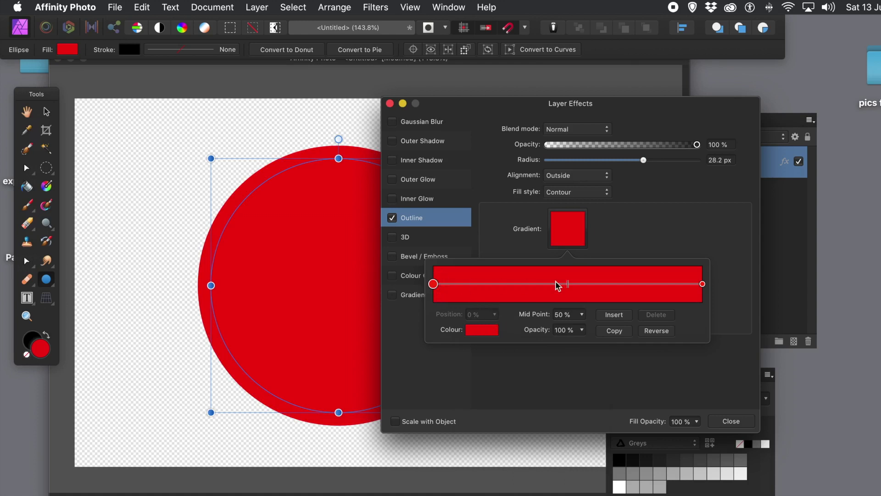
Set the left gradient stop's opacity to 0% and reverse the gradient so the outline fades softly.
click(702, 284)
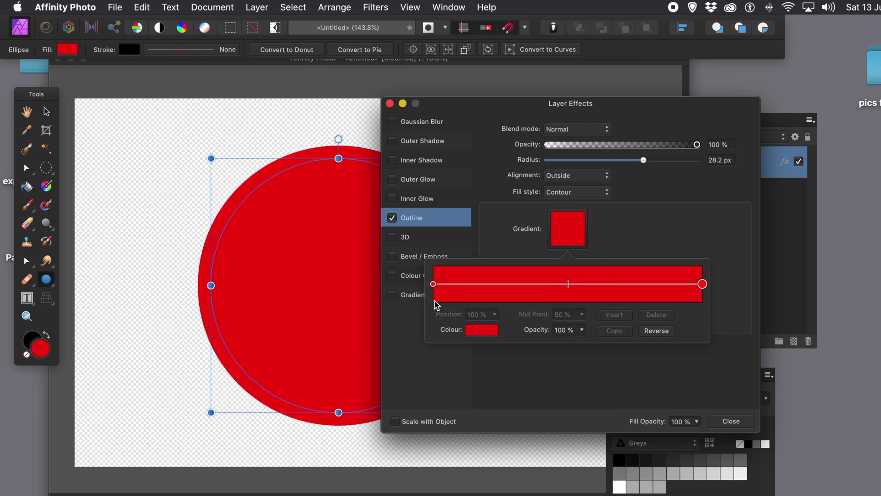
click(433, 284)
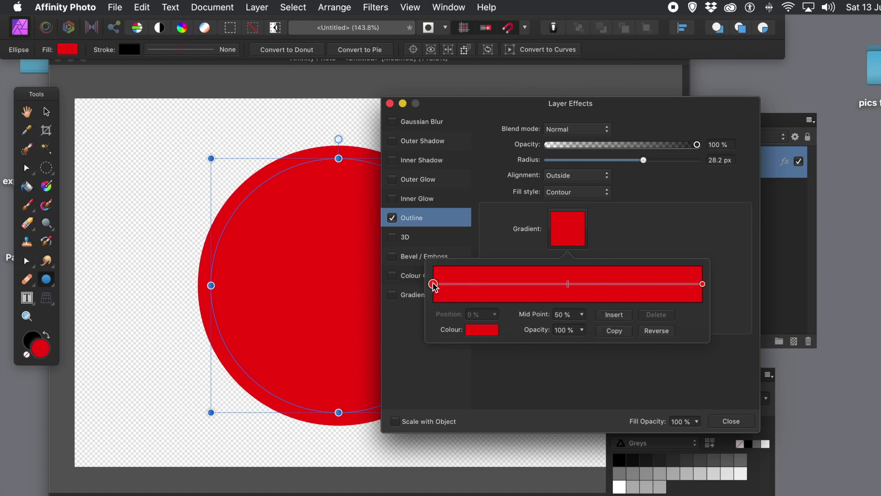
click(582, 330)
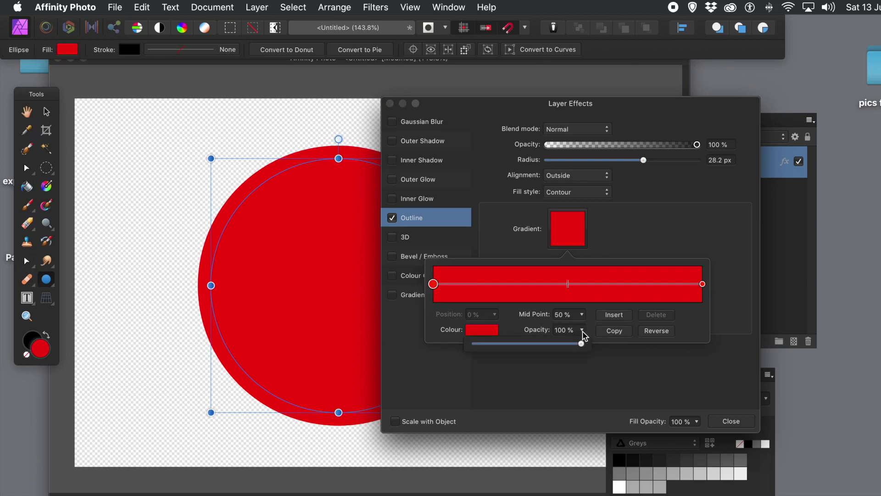
drag(512, 350, 461, 346)
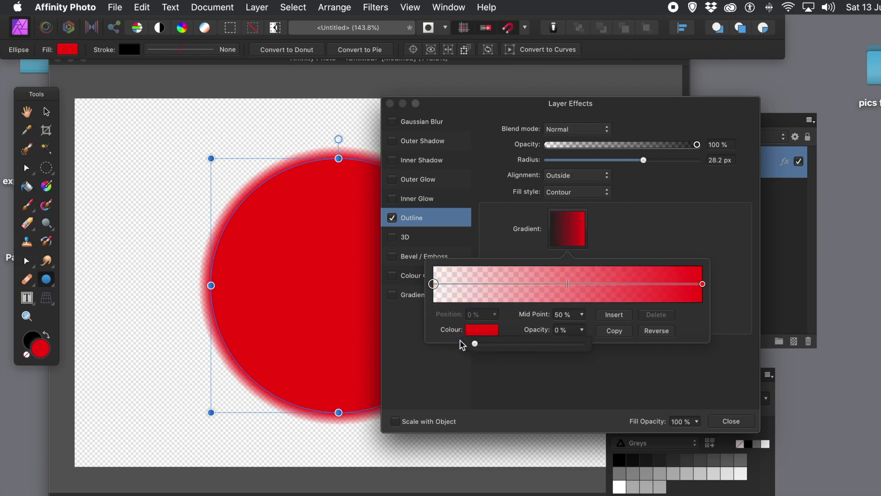
click(431, 331)
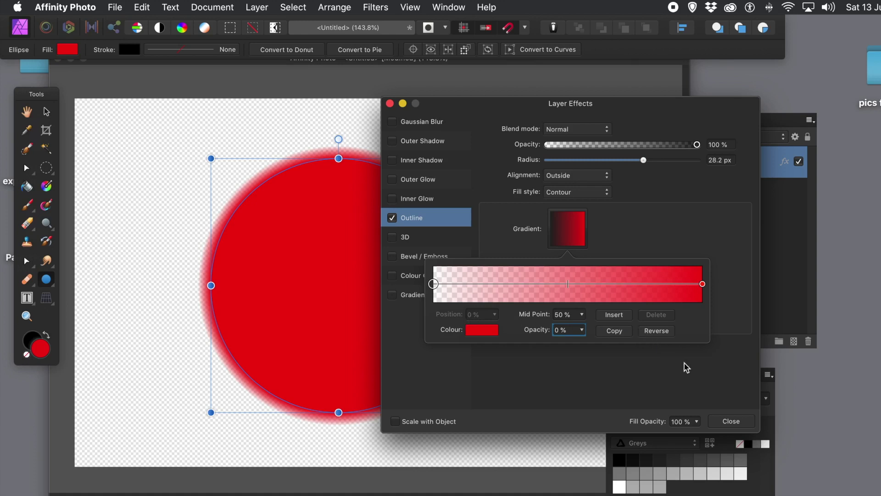
click(665, 332)
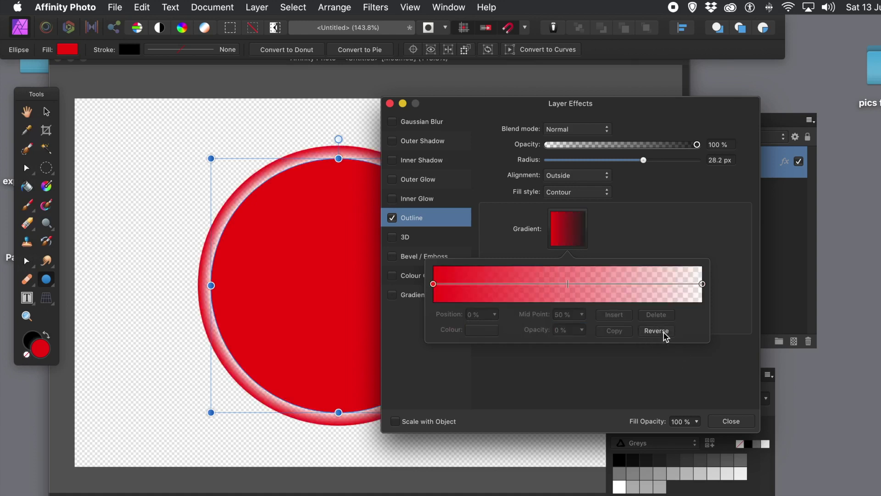
click(664, 332)
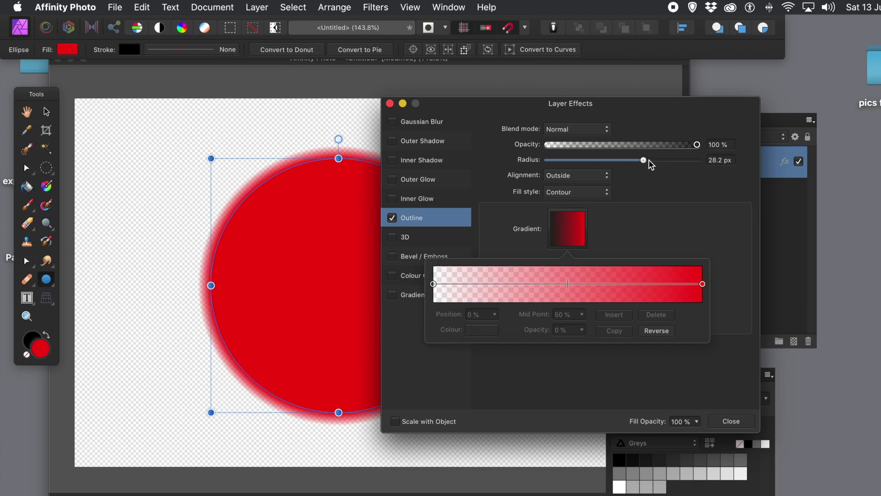
drag(651, 164, 687, 163)
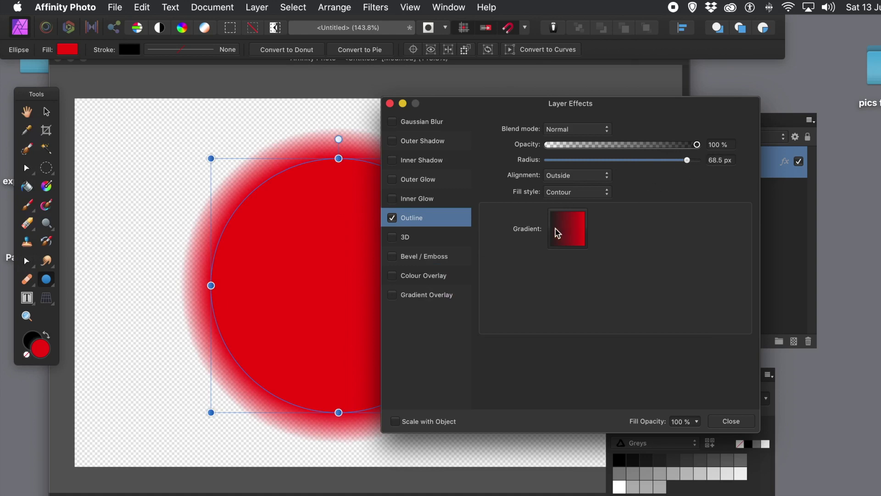
click(570, 231)
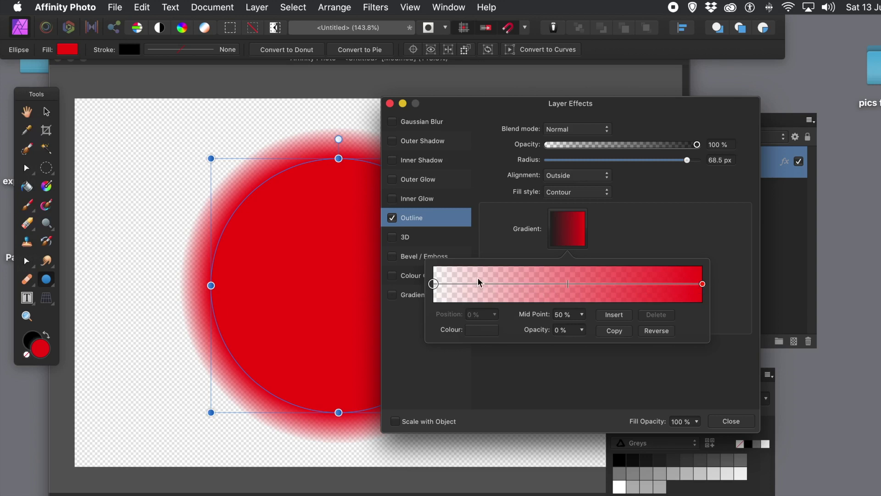
click(678, 235)
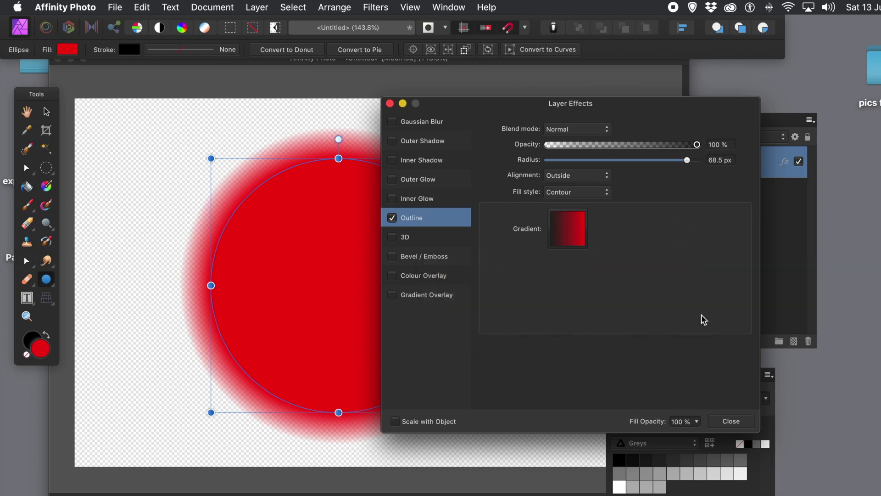
click(732, 421)
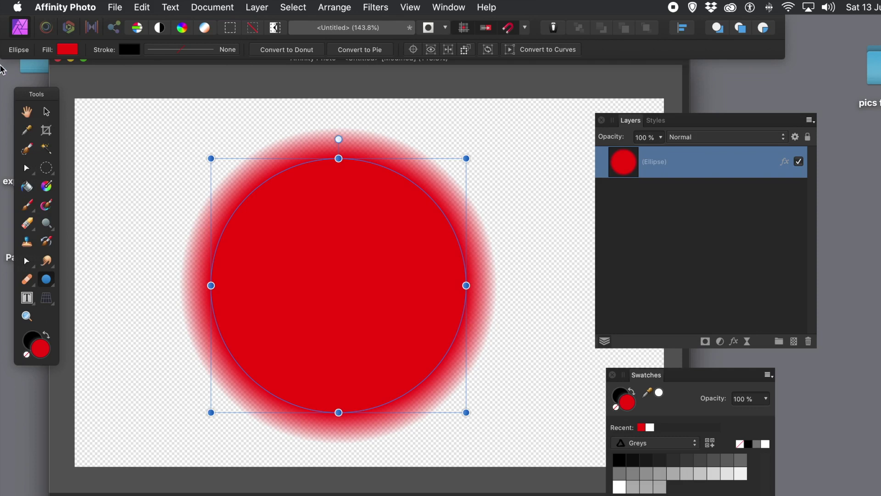
Stretch the blurred red circle slightly taller by dragging its top handle with the Move Tool.
click(46, 112)
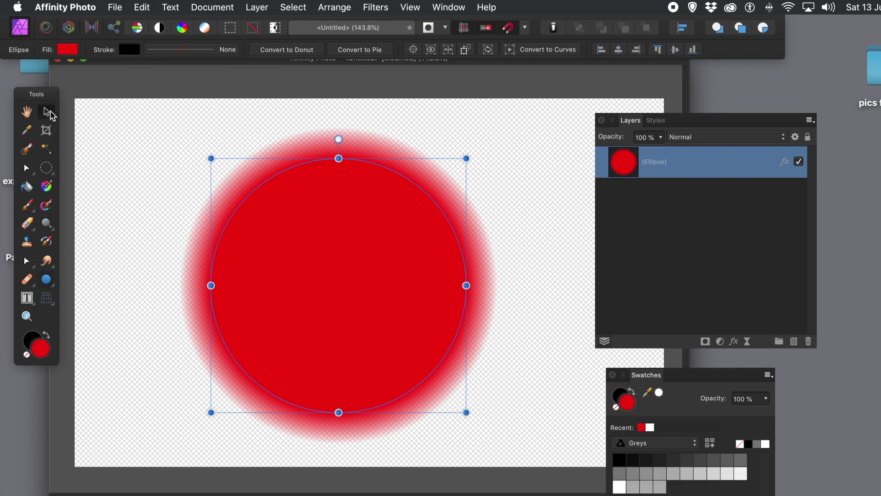
mouse_move(339, 159)
mouse_down()
mouse_move(340, 296)
mouse_move(347, 149)
mouse_up()
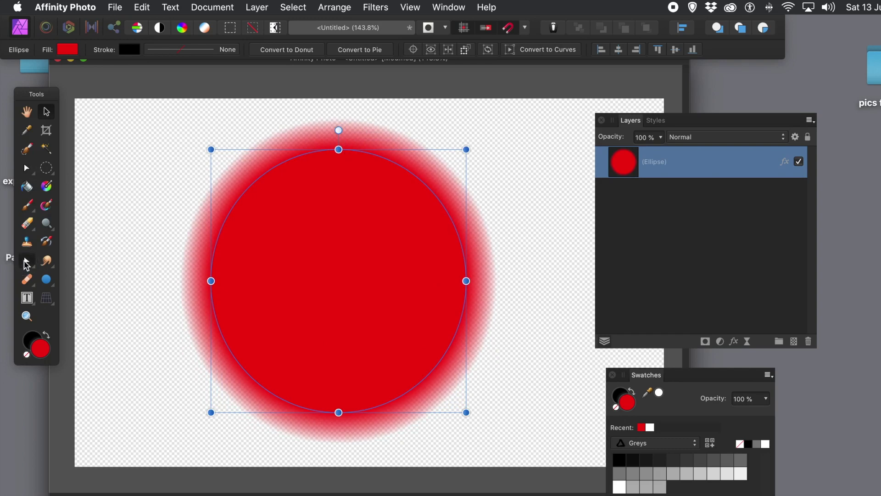
key(a)
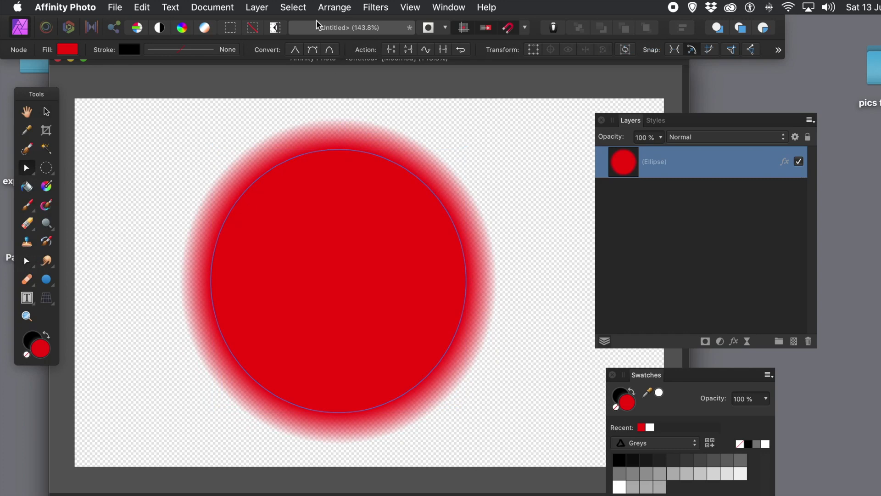
Convert the ellipse to curves and drag its nodes into a bean-like blob with a concave lower-right edge.
click(255, 10)
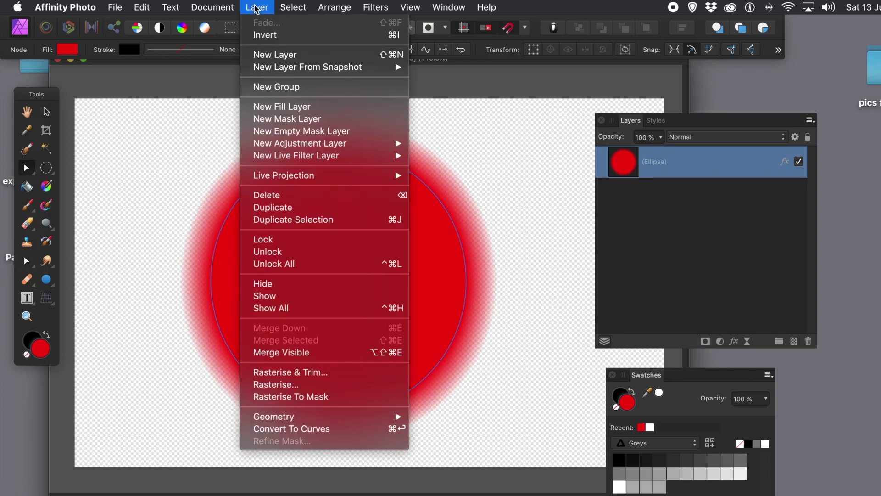
click(307, 429)
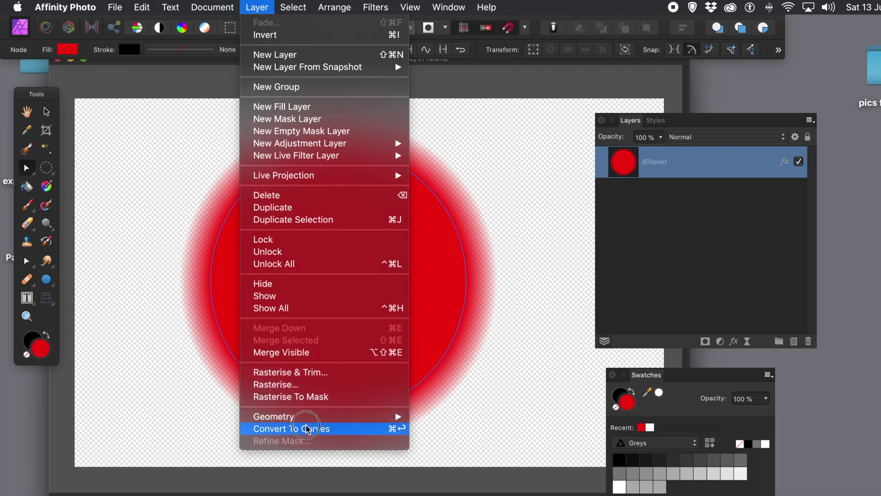
click(232, 209)
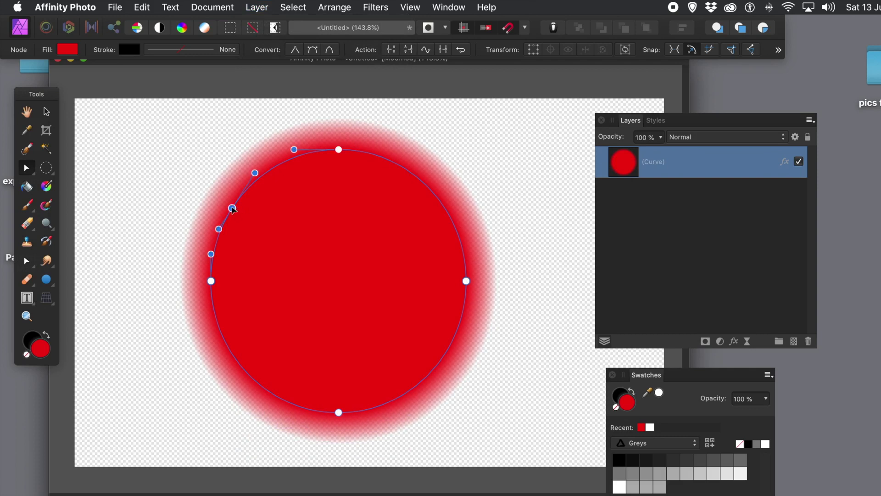
drag(233, 209, 335, 271)
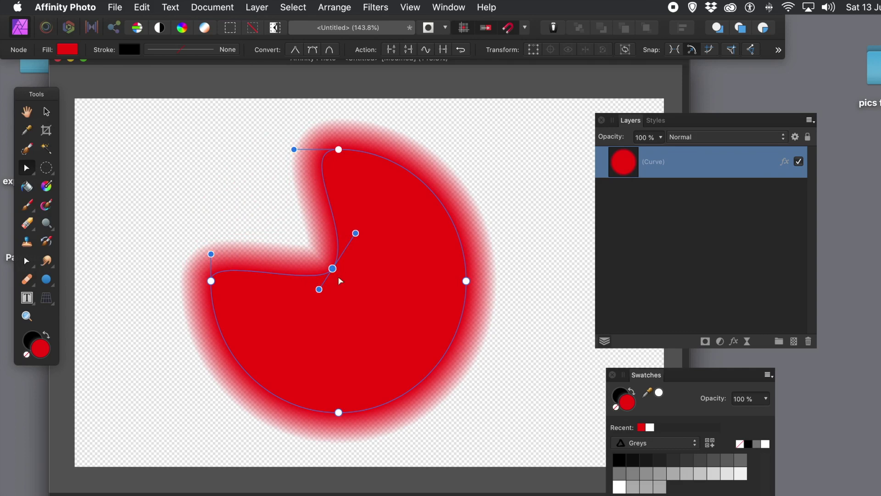
drag(333, 268, 183, 178)
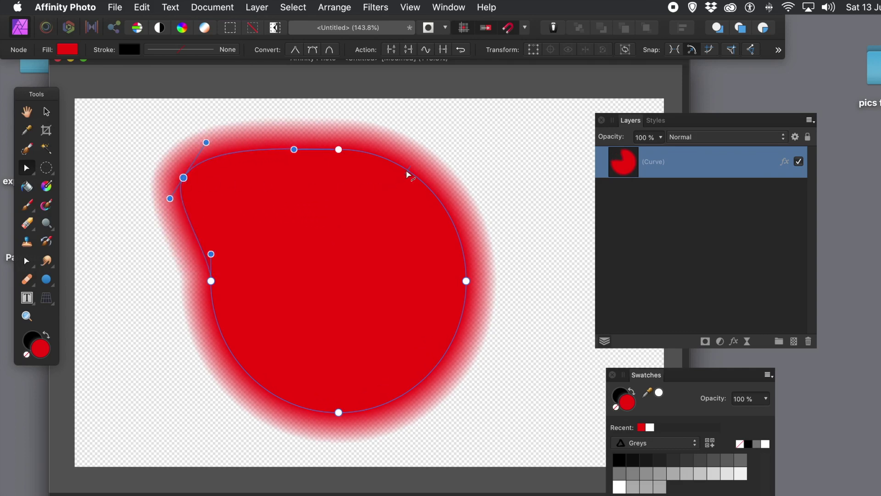
drag(404, 176, 490, 163)
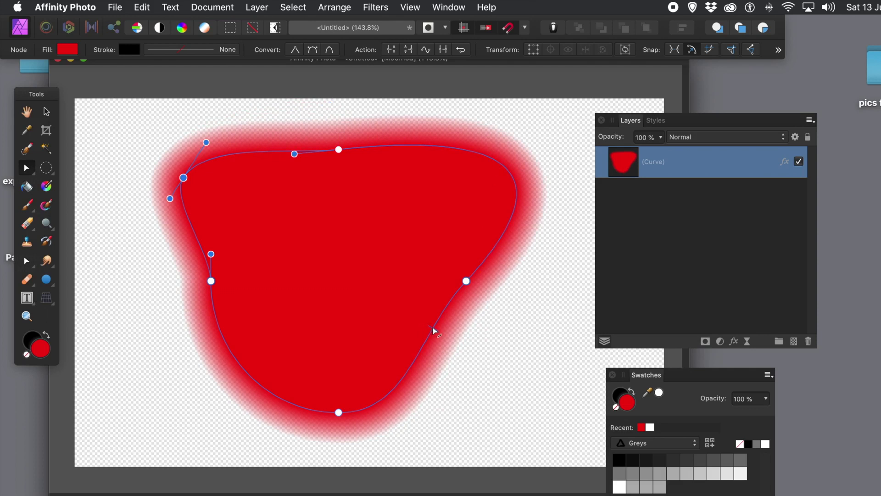
drag(435, 329, 363, 272)
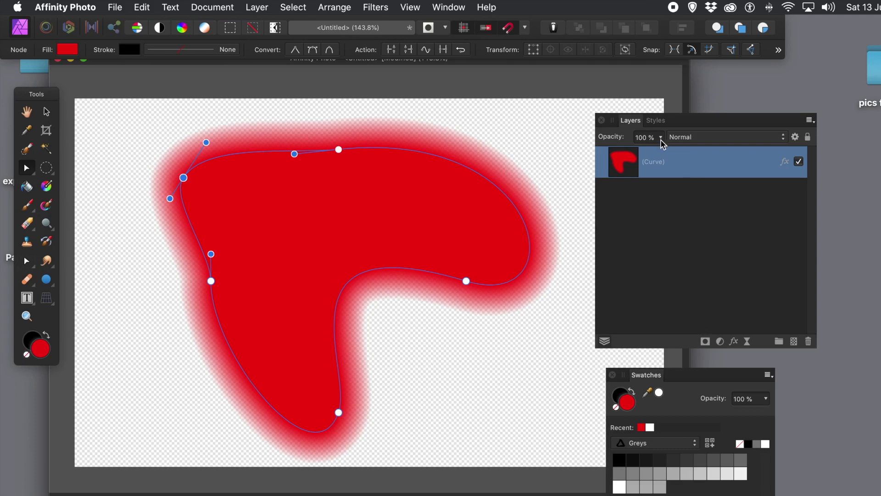
click(656, 120)
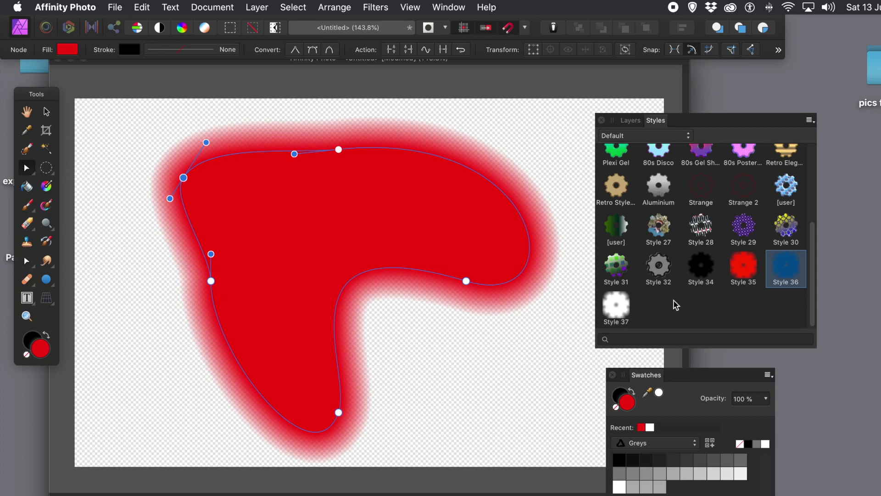
Save the blob's look as Style 38 with Add Style from Selection in the Styles panel menu.
click(810, 121)
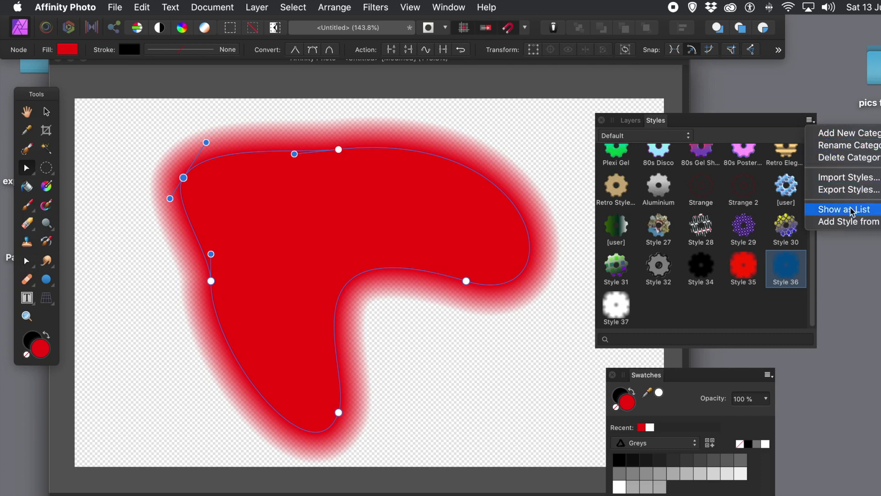
click(854, 222)
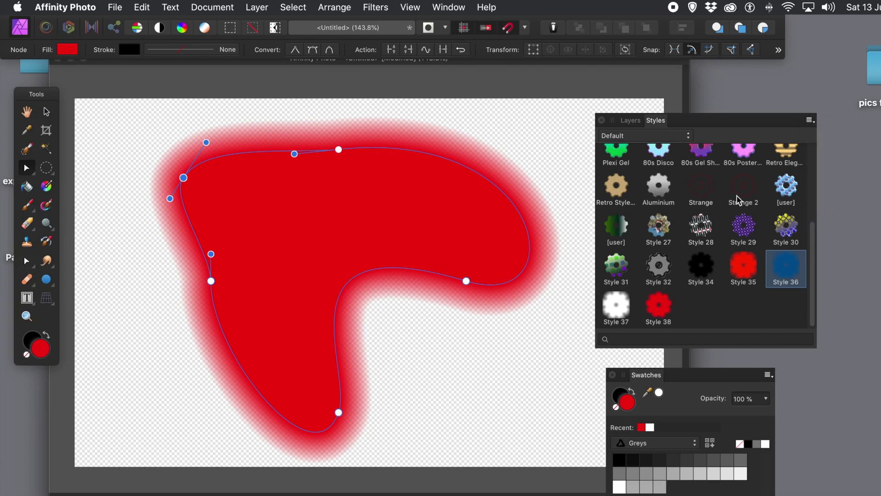
click(46, 336)
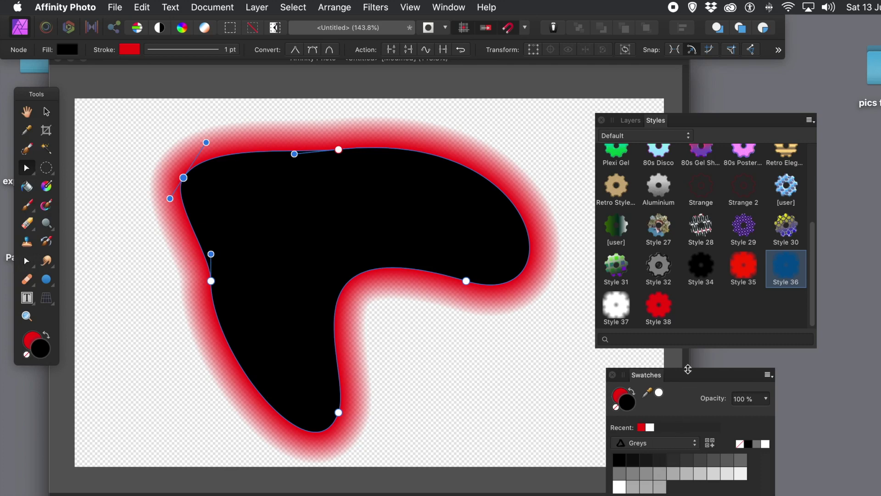
Reopen Layer Effects for the black Curve, showing its 68.5 px Outside Contour Outline.
click(630, 123)
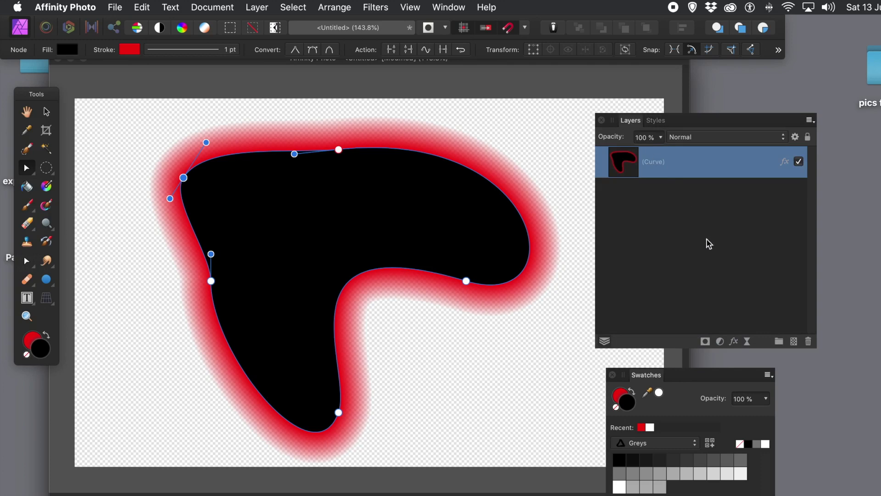
click(734, 342)
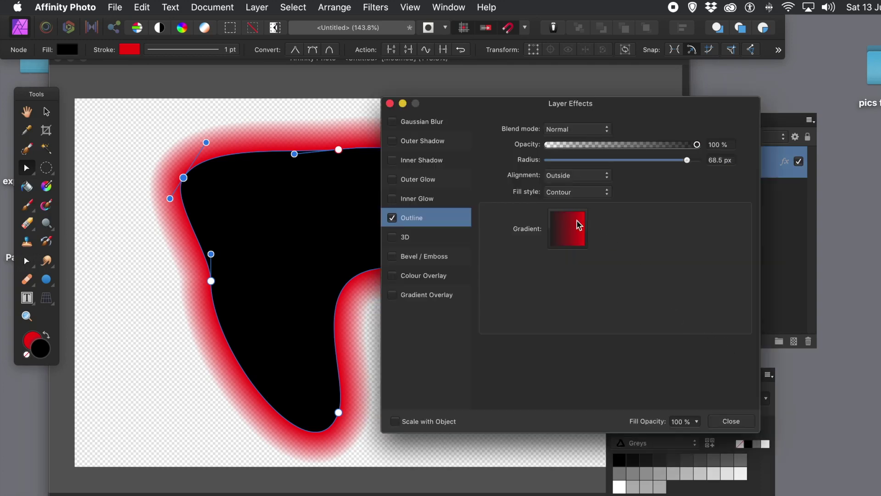
Change the Outline gradient's solid right stop from red to black using the Crayons palette.
click(570, 239)
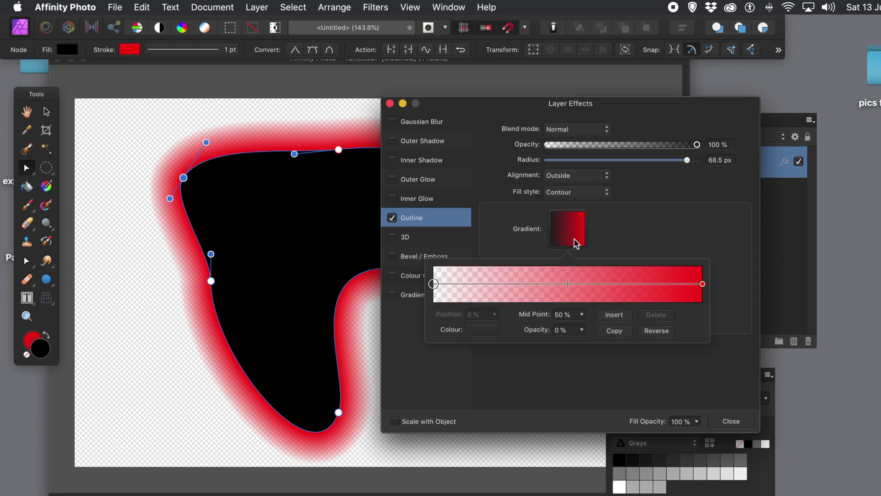
click(703, 285)
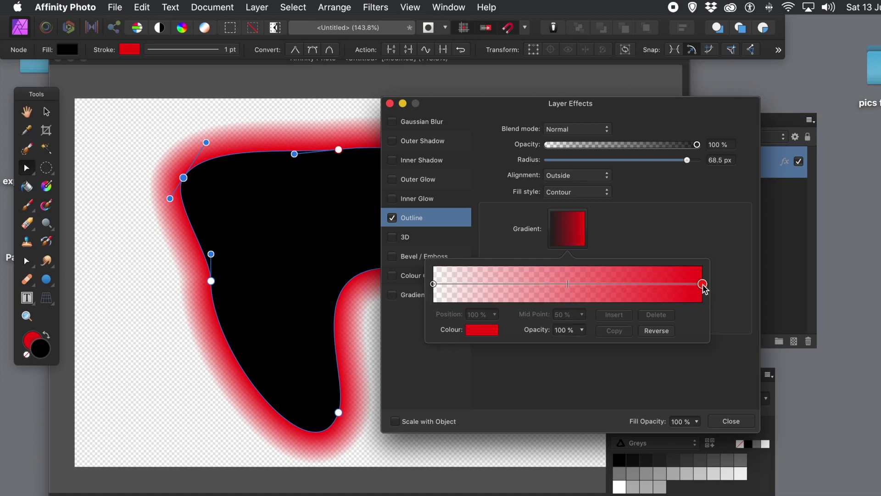
click(481, 331)
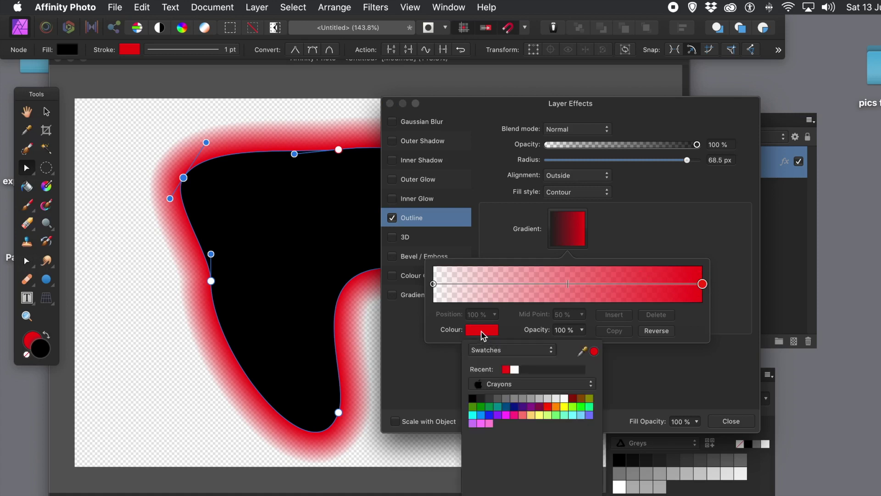
click(473, 398)
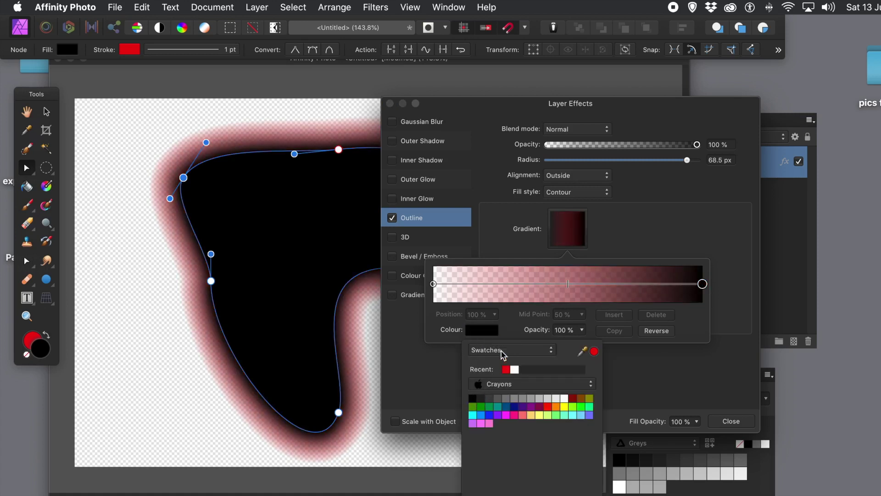
click(511, 310)
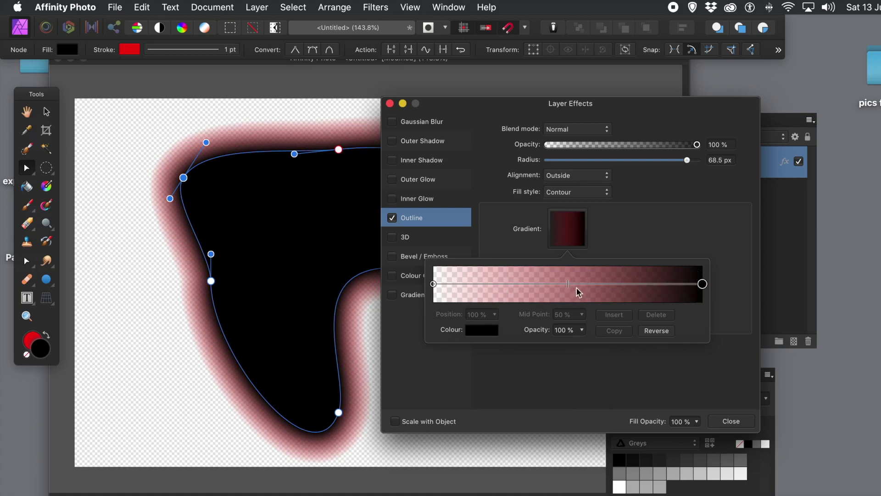
click(625, 247)
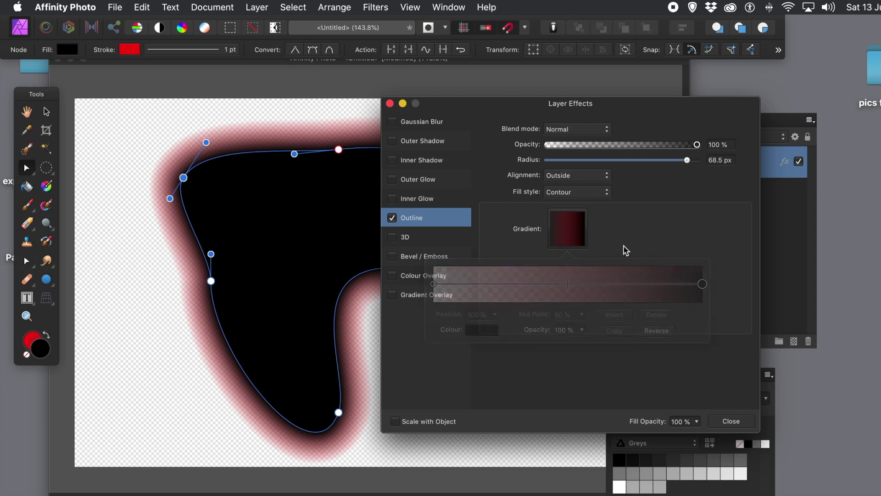
click(569, 236)
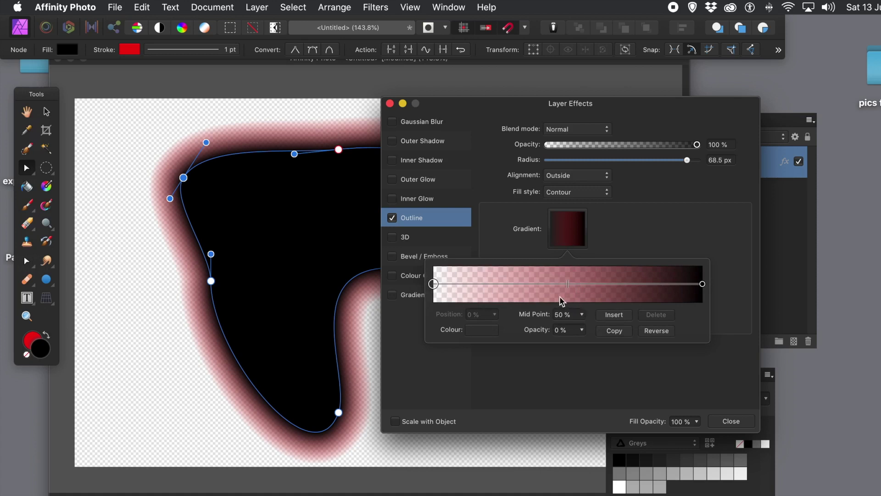
Make both Outline gradient stops black and set the start stop's opacity to 34%.
click(482, 330)
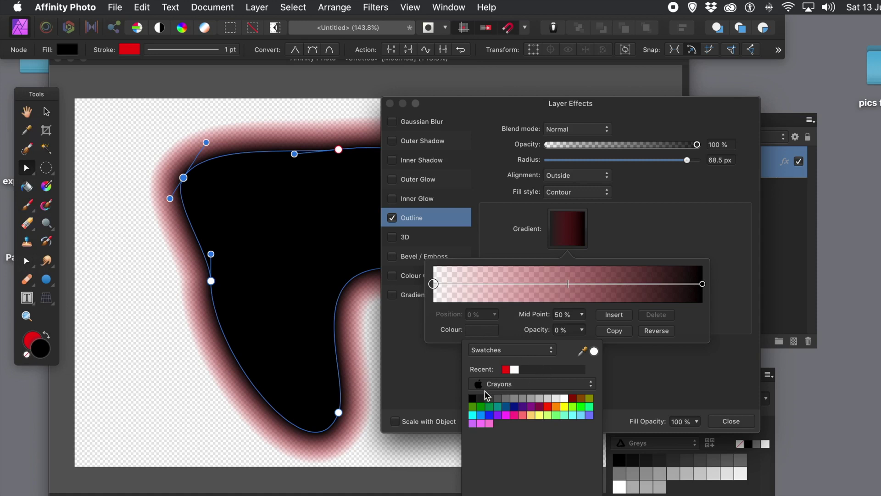
click(472, 398)
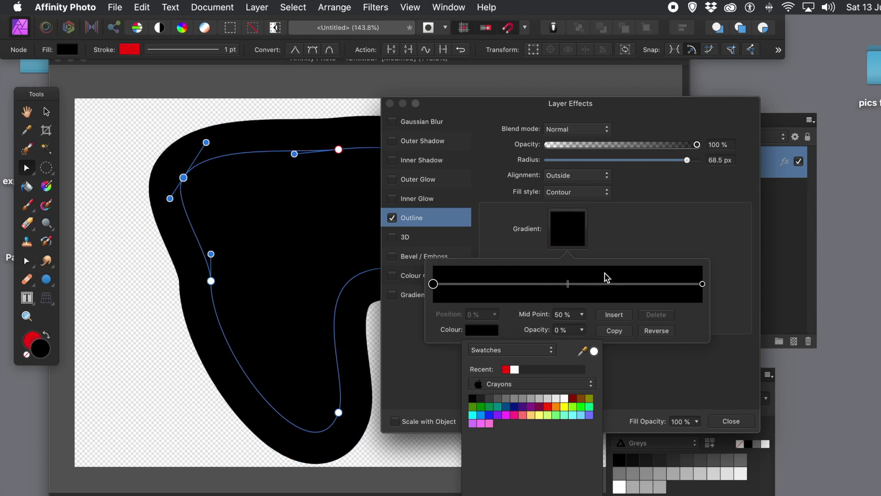
click(693, 309)
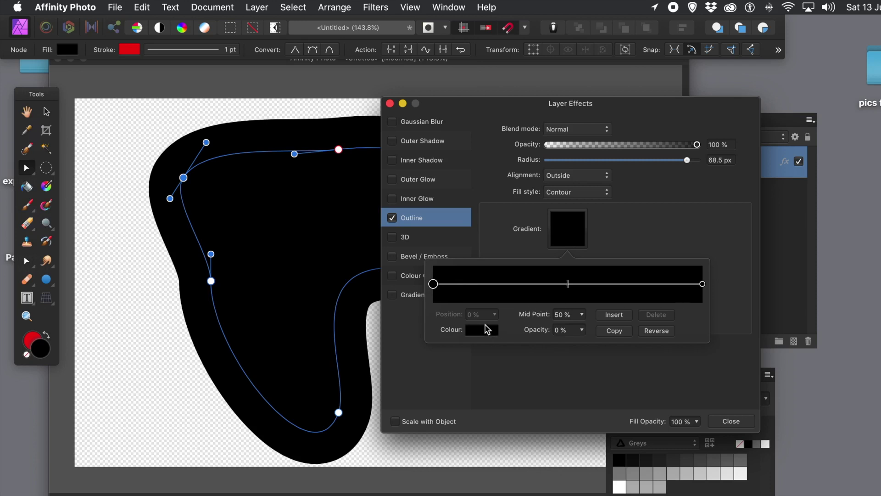
click(582, 331)
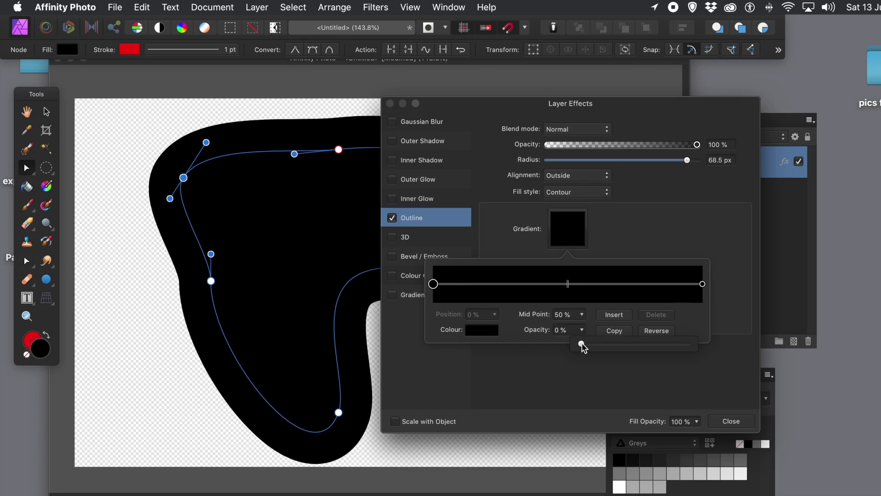
drag(583, 348, 558, 340)
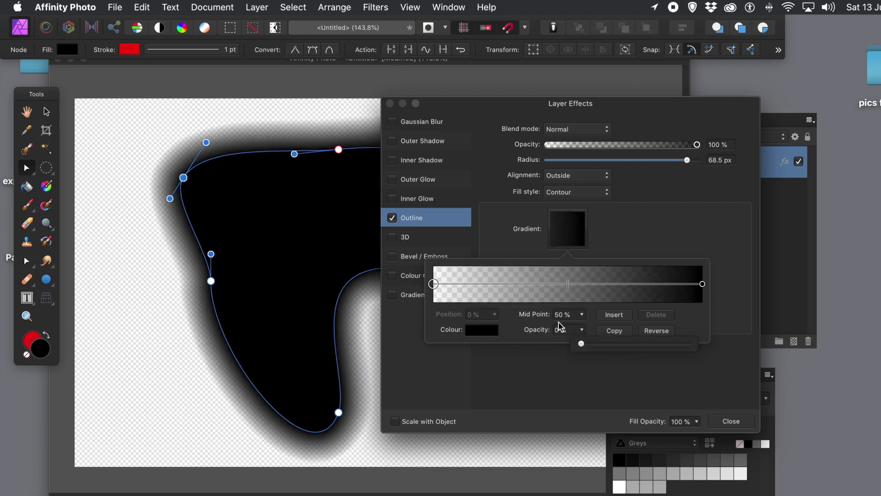
click(511, 334)
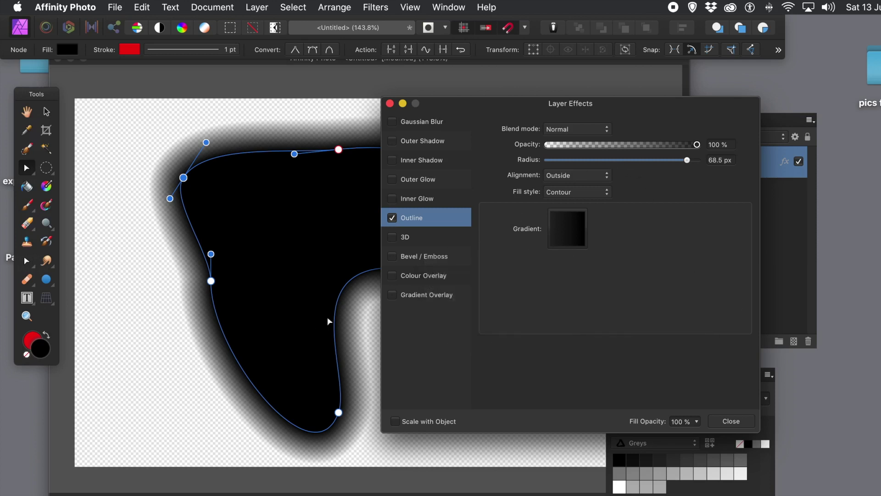
Reduce the Outline radius to 26.5 px and set its Alignment to Centre.
click(740, 422)
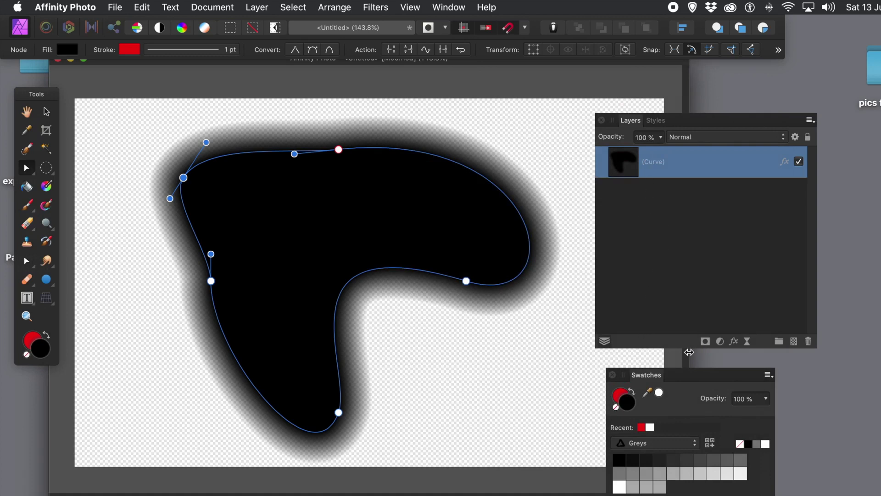
click(731, 343)
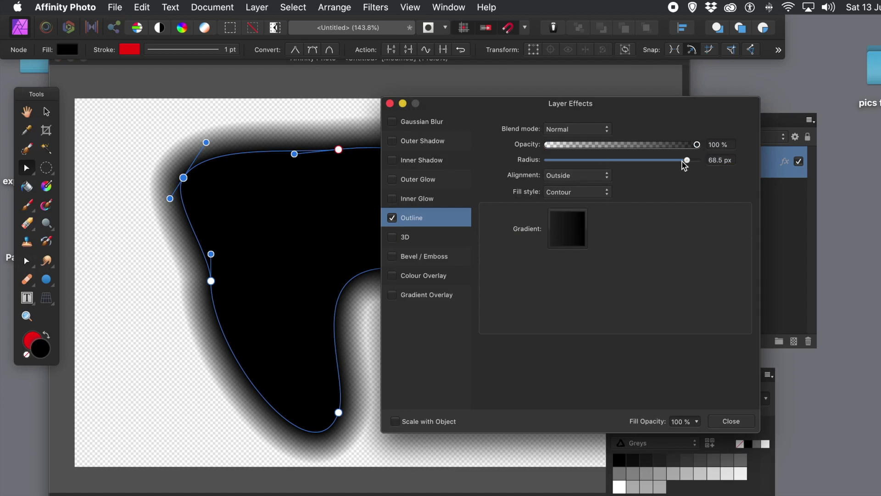
drag(687, 160, 640, 160)
click(228, 166)
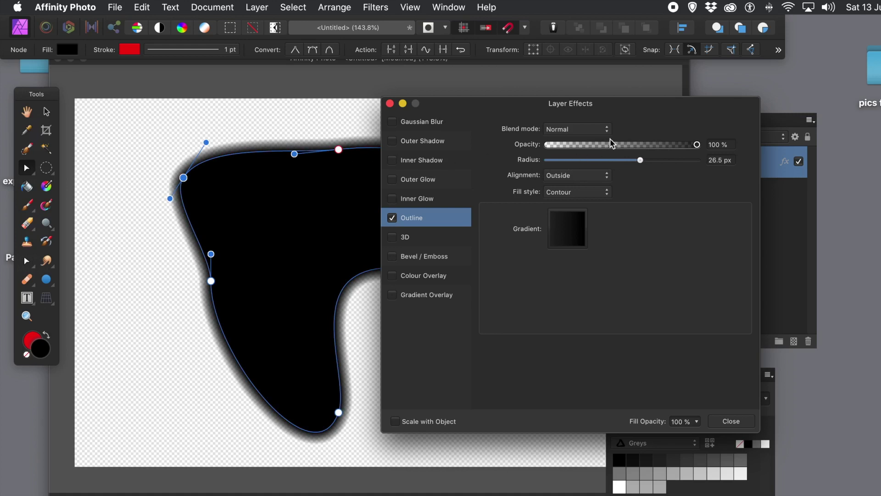
click(598, 173)
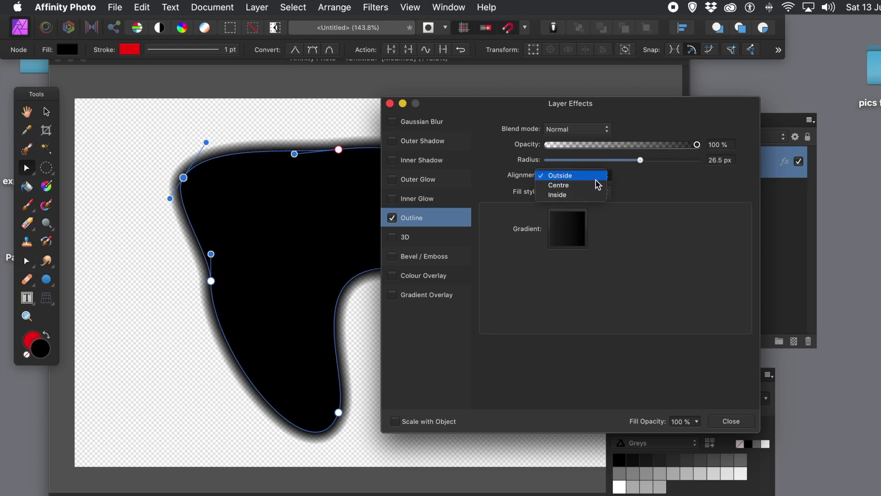
click(597, 186)
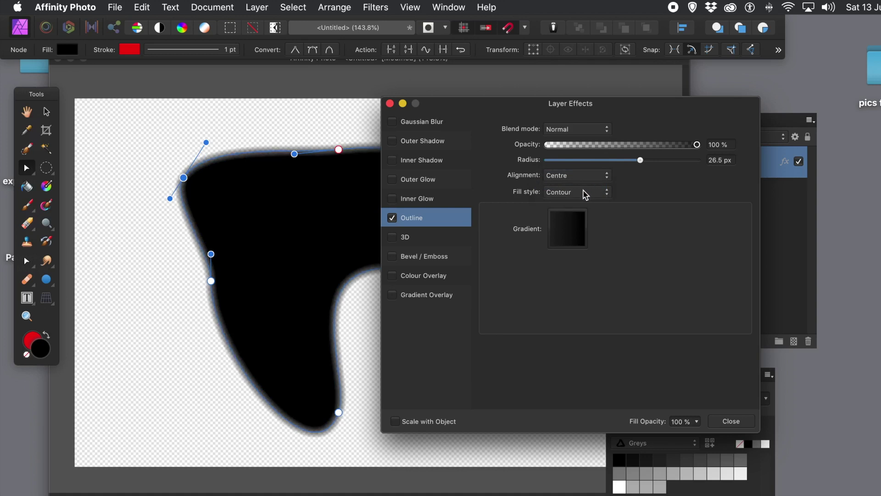
click(731, 421)
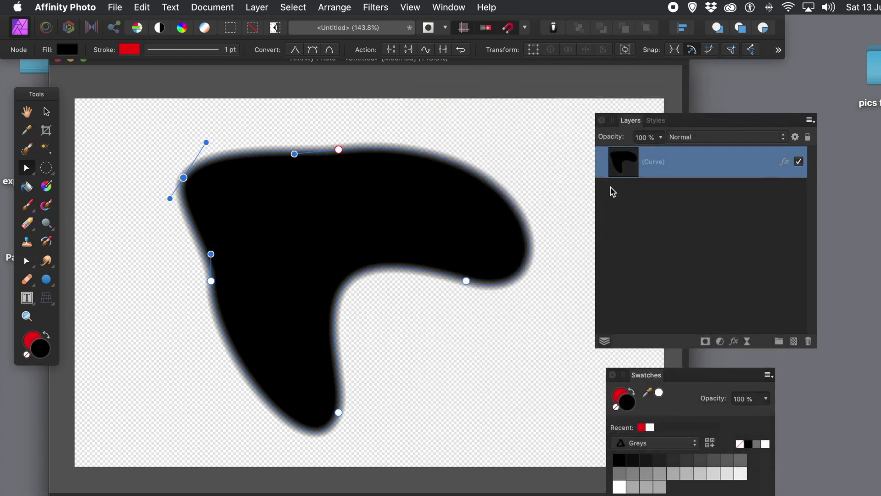
Add the soft black edge as Style 39 from the selection, then delete the blob.
click(656, 120)
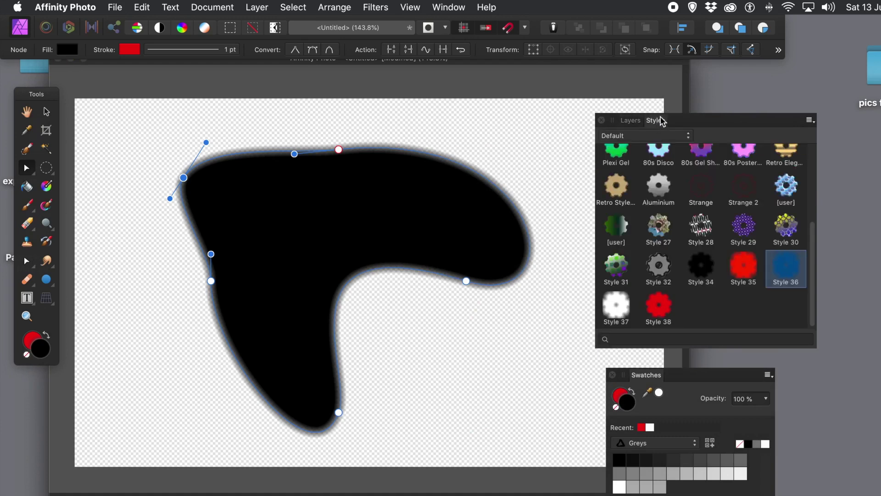
click(810, 121)
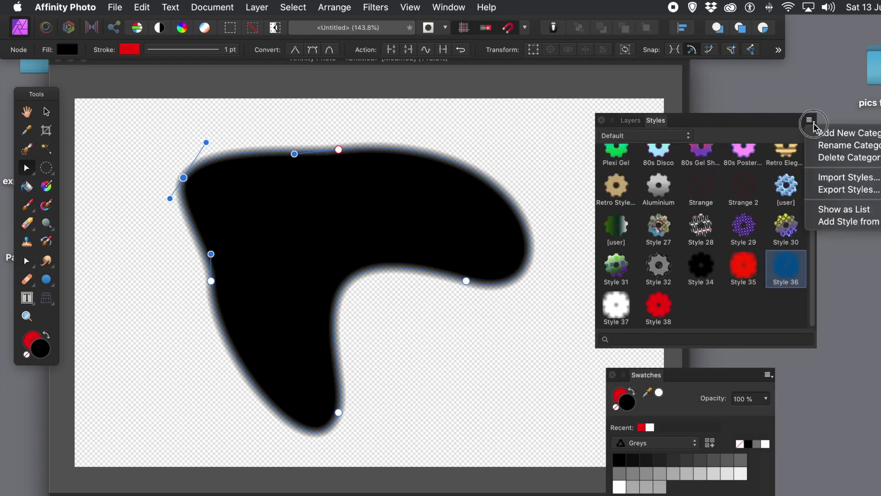
click(846, 223)
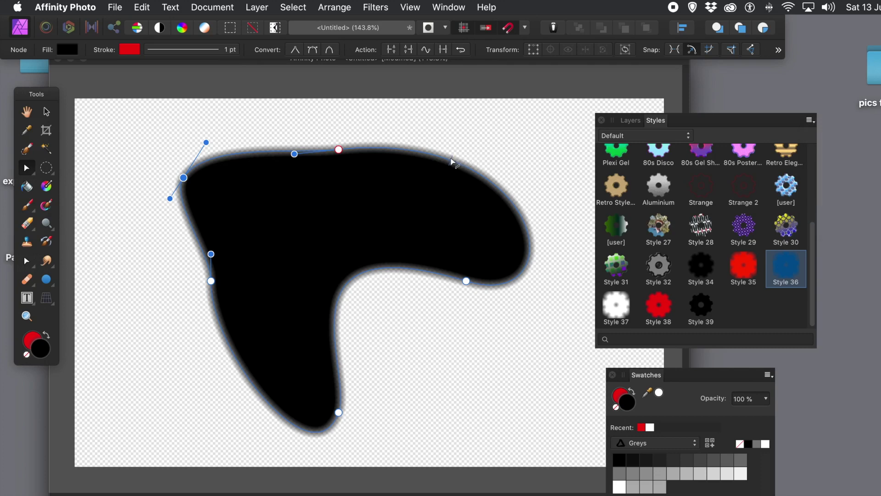
key(Delete)
key(Delete)
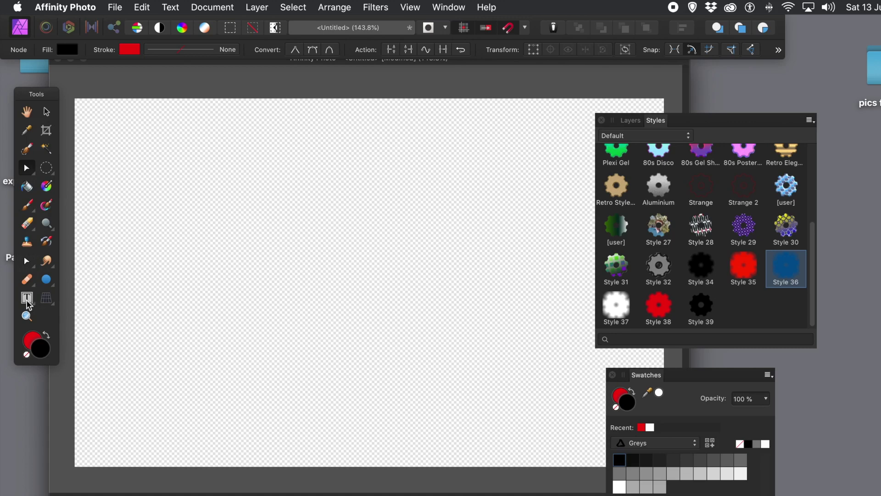
Draw a donut on the left of the canvas and apply Style 39 to it.
click(46, 280)
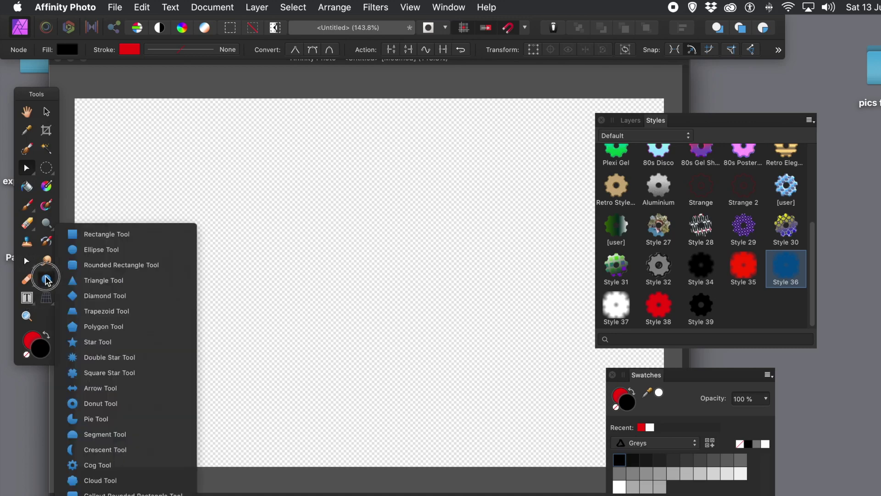
drag(47, 280, 115, 405)
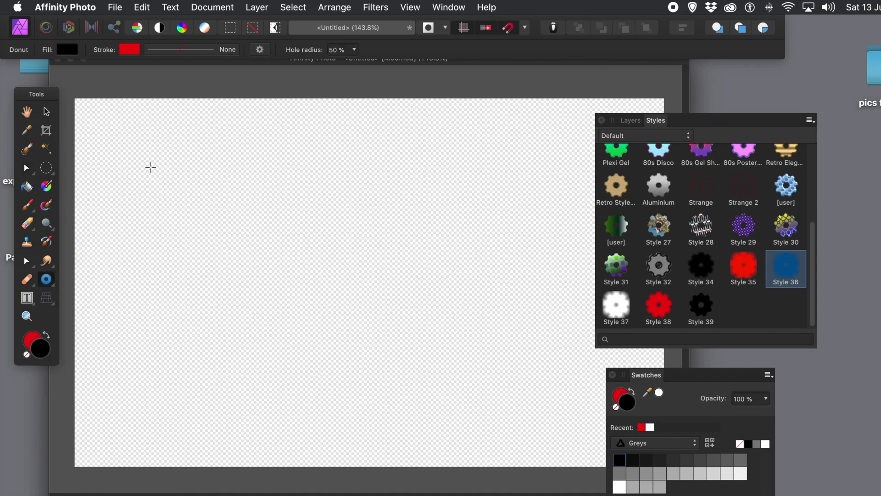
drag(137, 158, 400, 413)
click(701, 306)
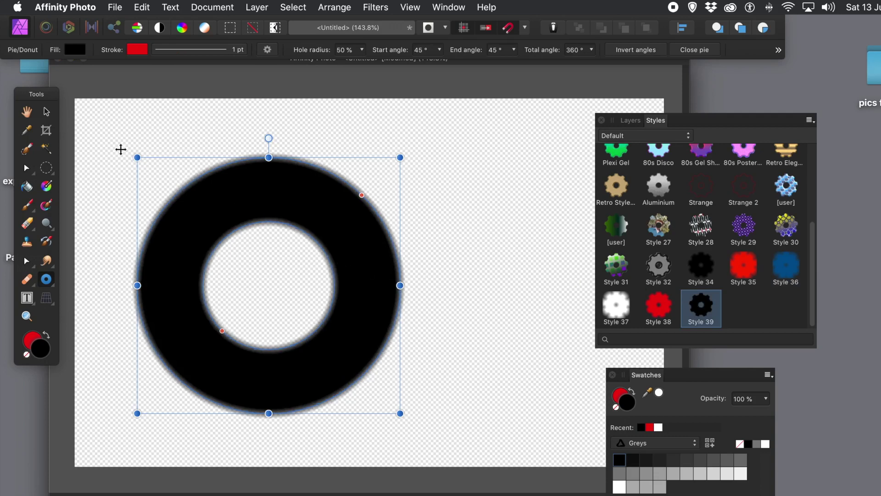
Move the donut further left and up.
click(46, 112)
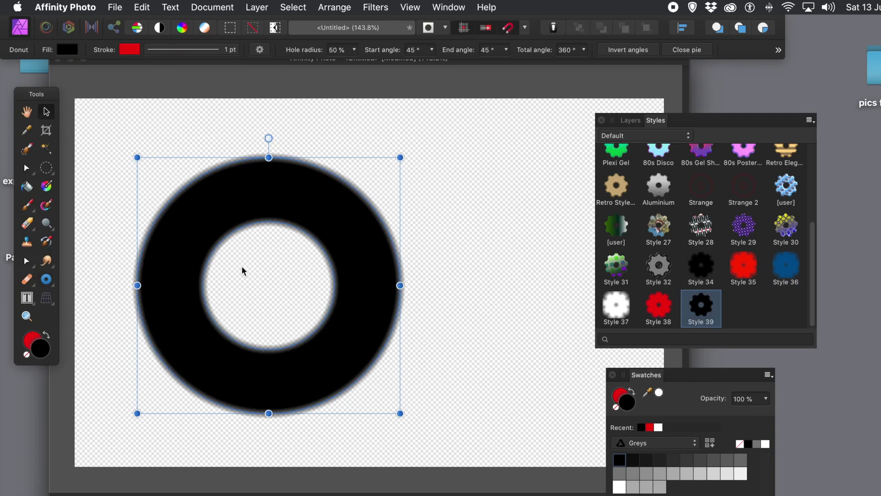
click(50, 282)
drag(51, 281, 101, 298)
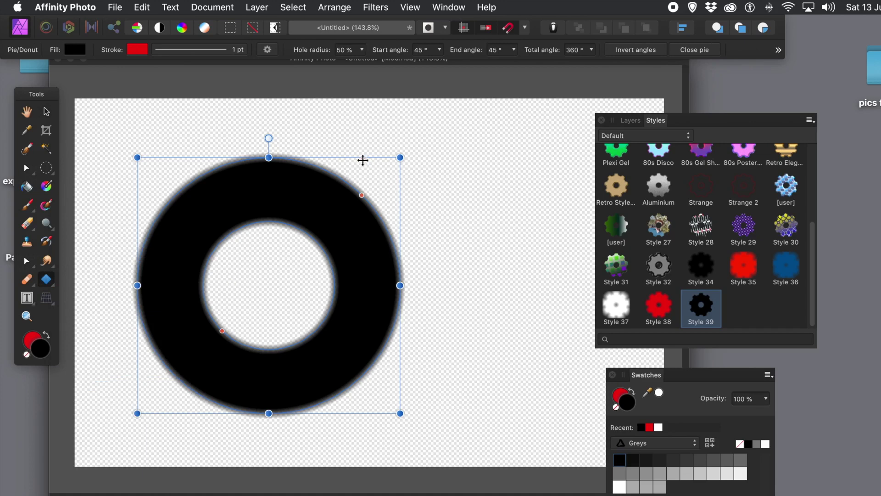
drag(363, 160, 335, 133)
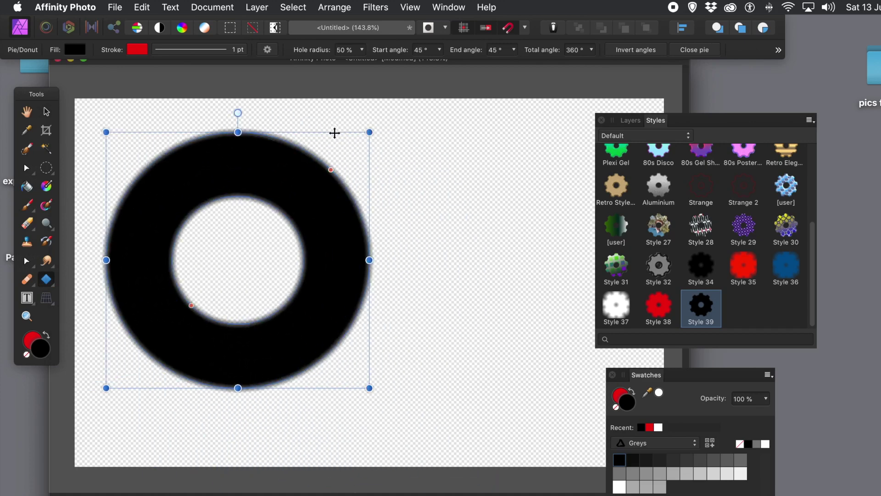
Draw a diamond beside the donut, give it red Style 38, and rotate it to tilt.
drag(443, 151, 326, 388)
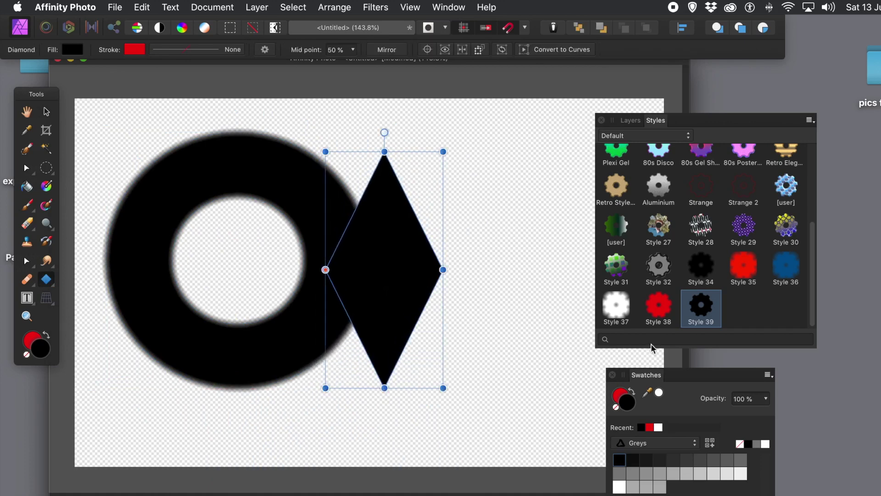
click(697, 307)
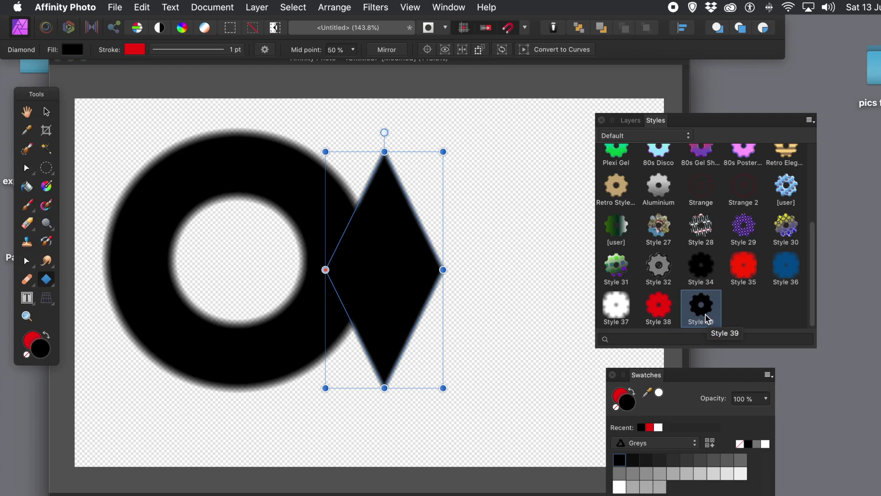
click(664, 313)
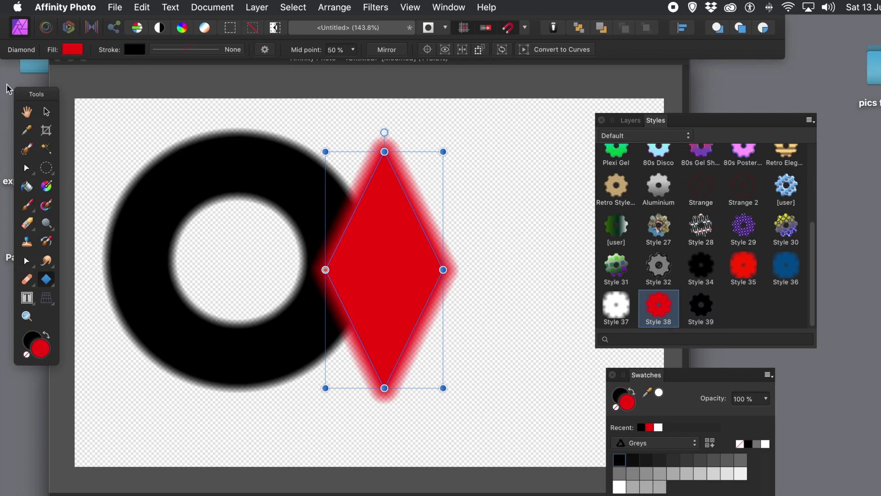
click(46, 112)
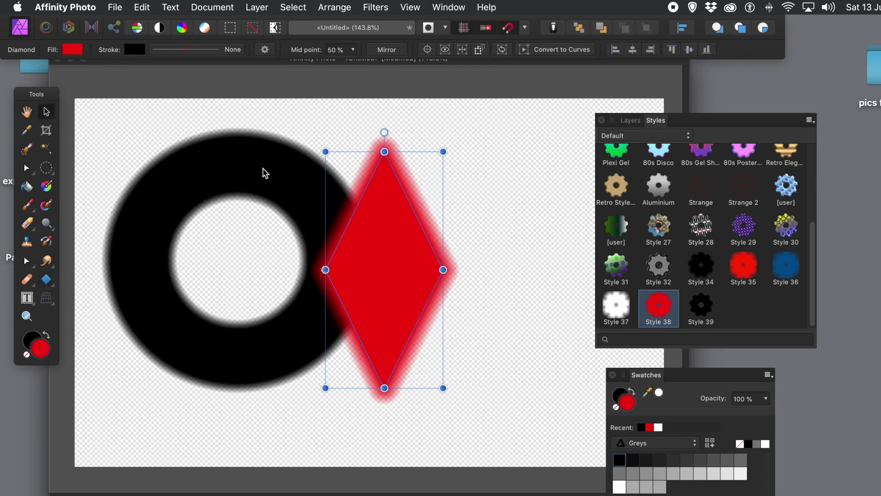
drag(368, 229, 398, 237)
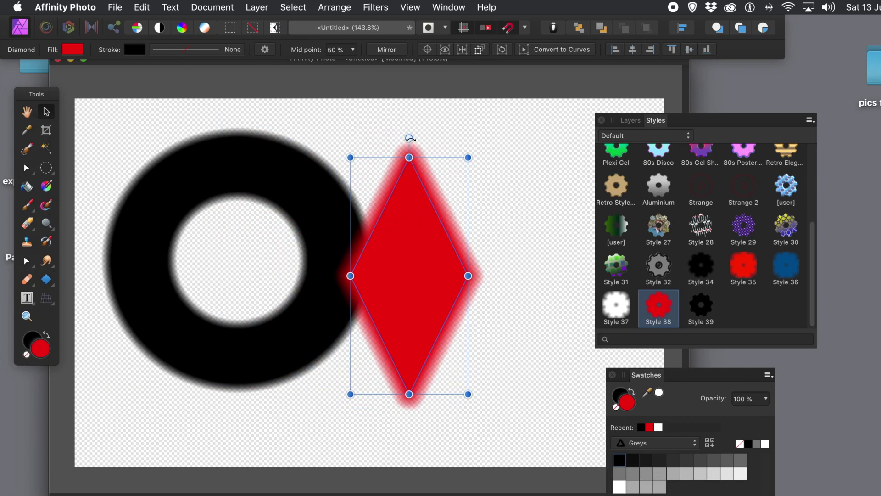
drag(410, 137, 454, 142)
click(305, 188)
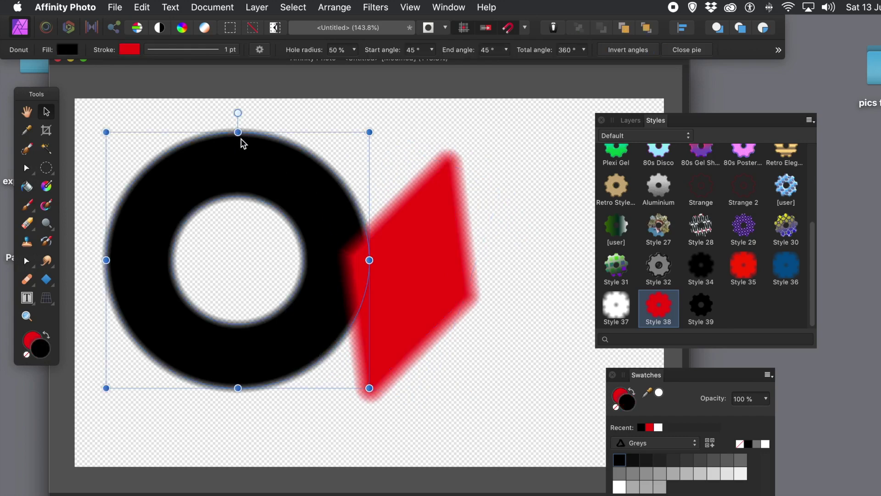
Flatten the donut, set its hole to 75% and start angle 234° for a 171° arc.
drag(239, 133, 232, 174)
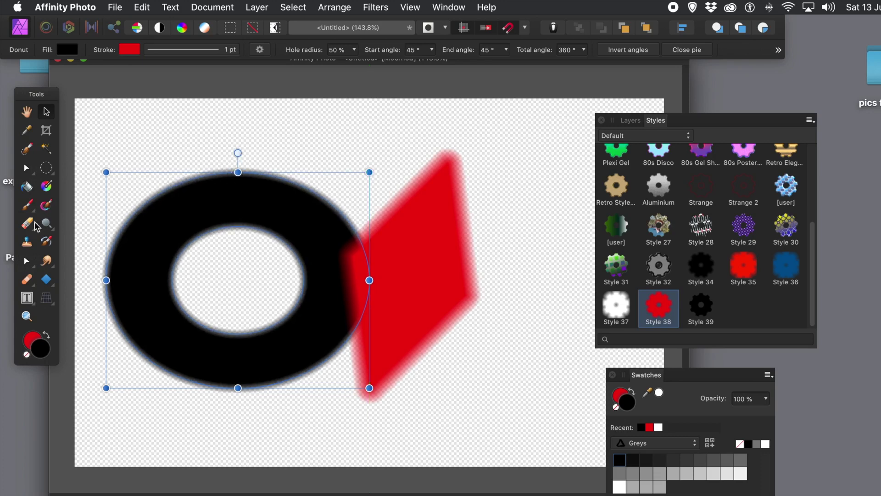
click(48, 283)
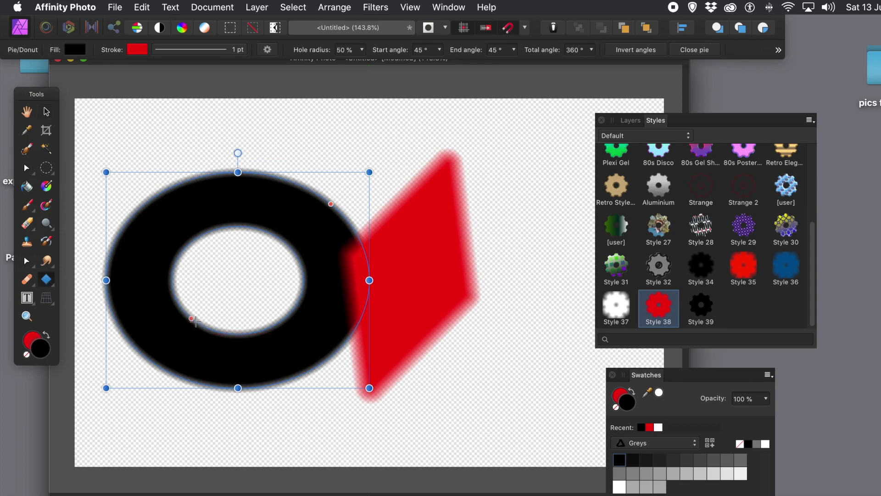
drag(192, 319, 165, 338)
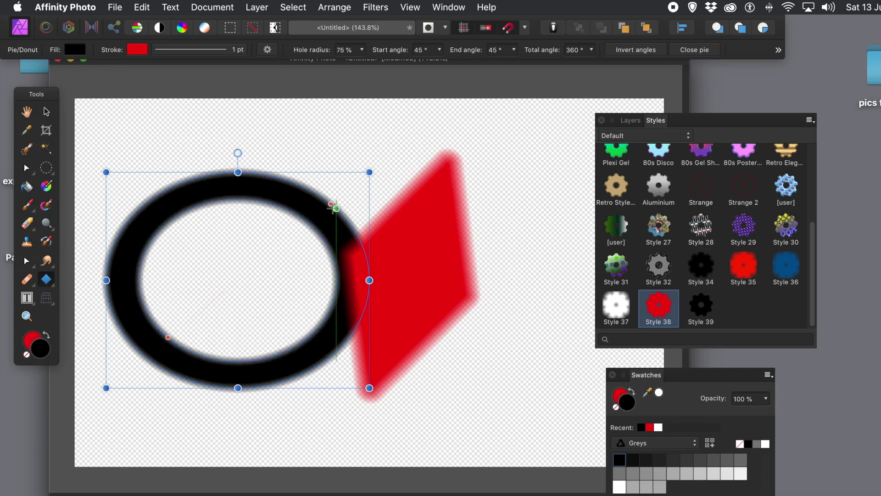
drag(330, 205, 160, 369)
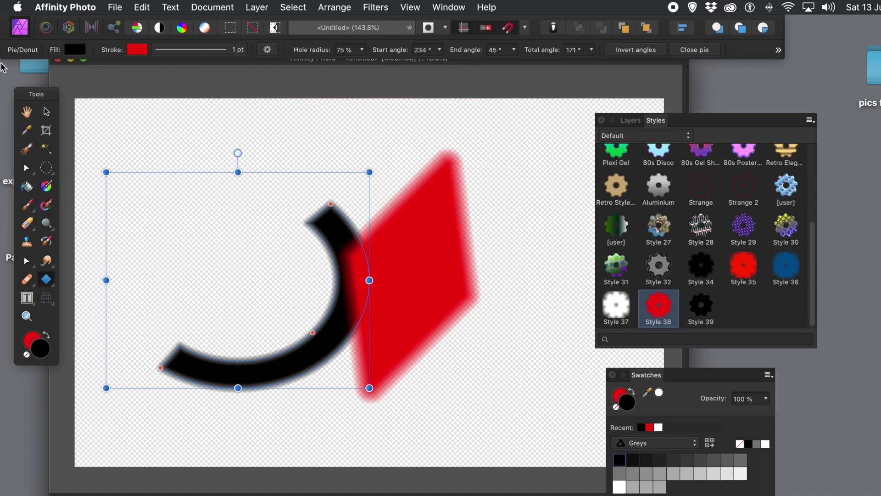
click(46, 112)
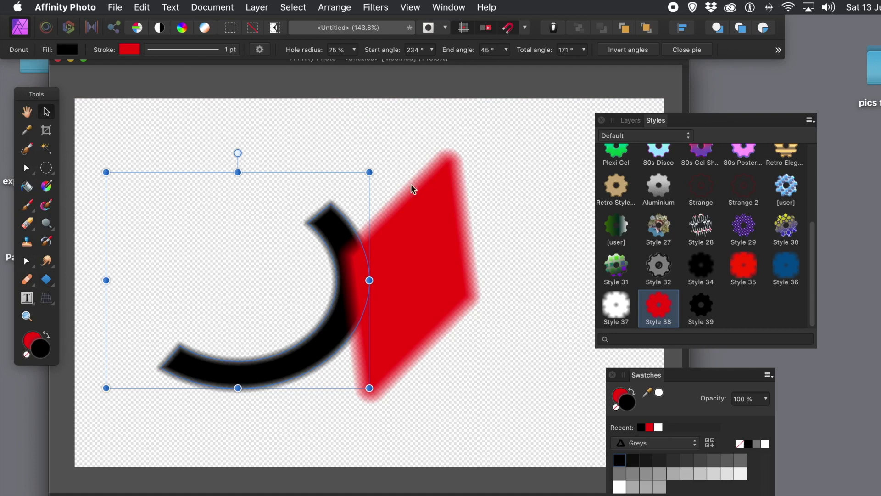
Try Styles 36, 37 and 39 on the arc, settling on the red Style 35.
click(782, 277)
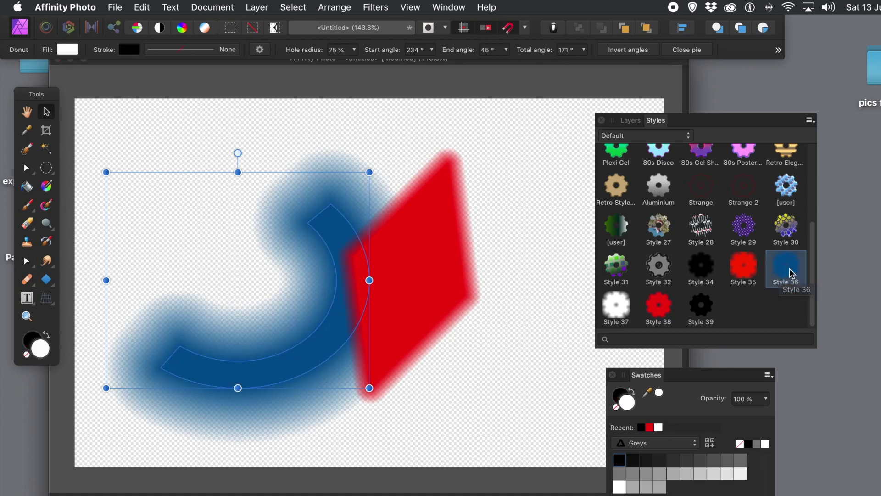
click(751, 270)
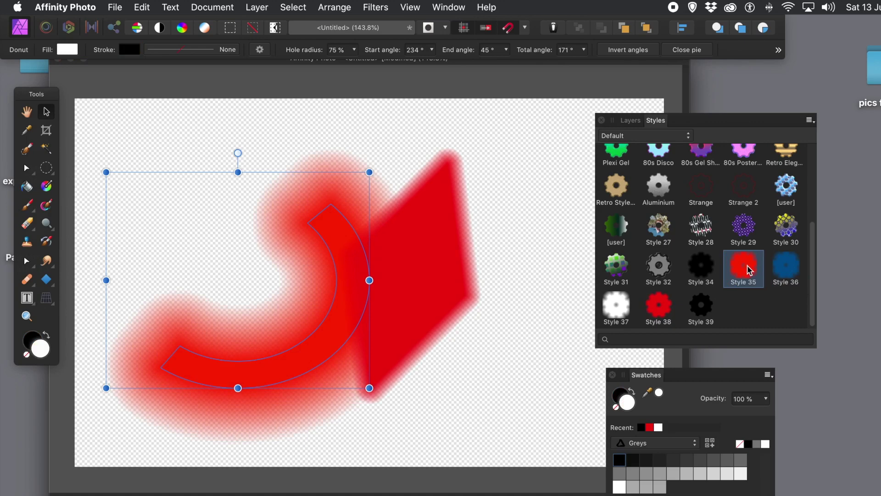
click(616, 309)
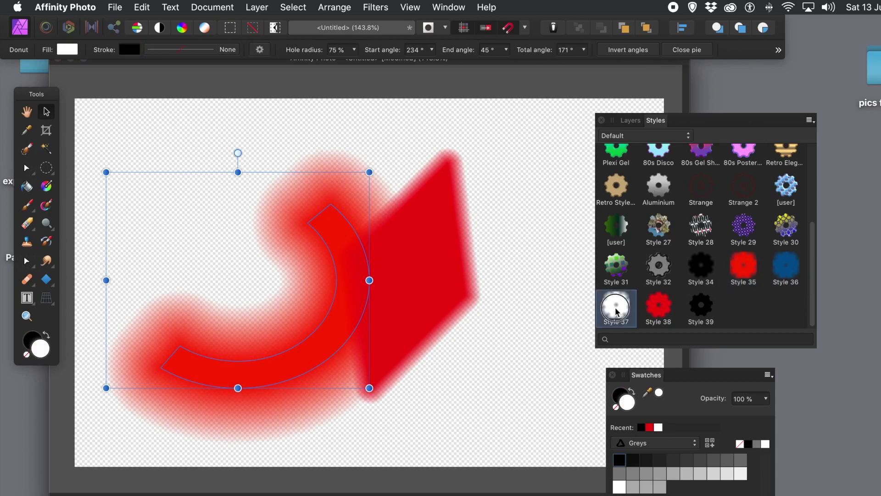
click(703, 270)
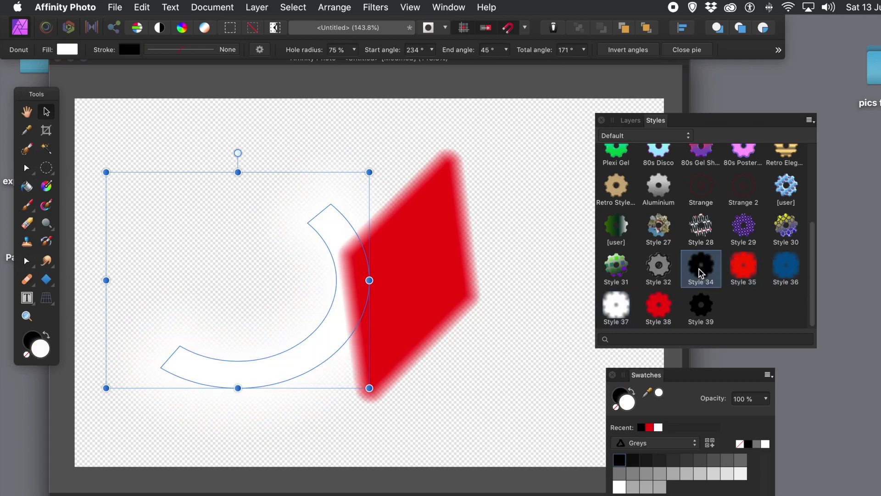
click(741, 273)
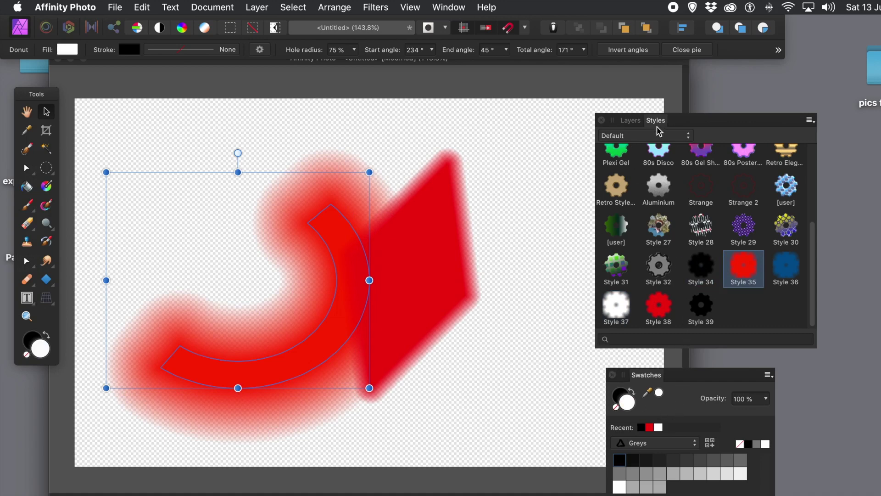
click(632, 122)
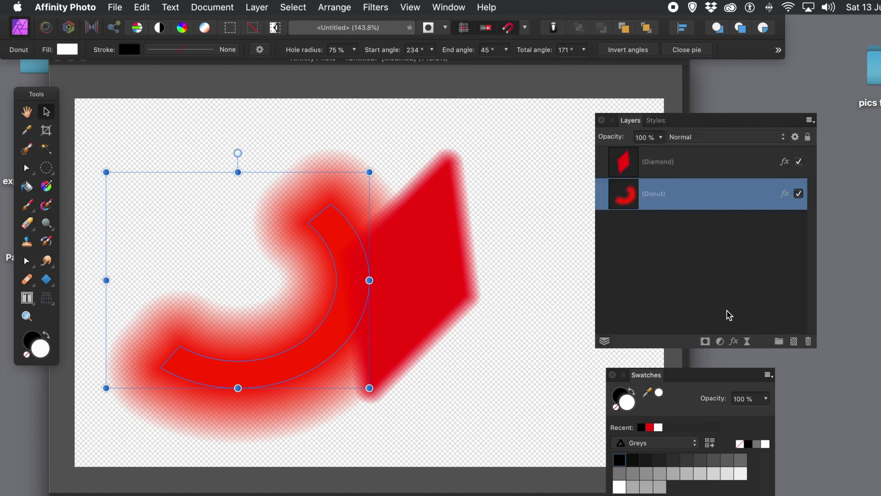
Inspect the donut's Outline layer effect settings, then close them.
click(735, 341)
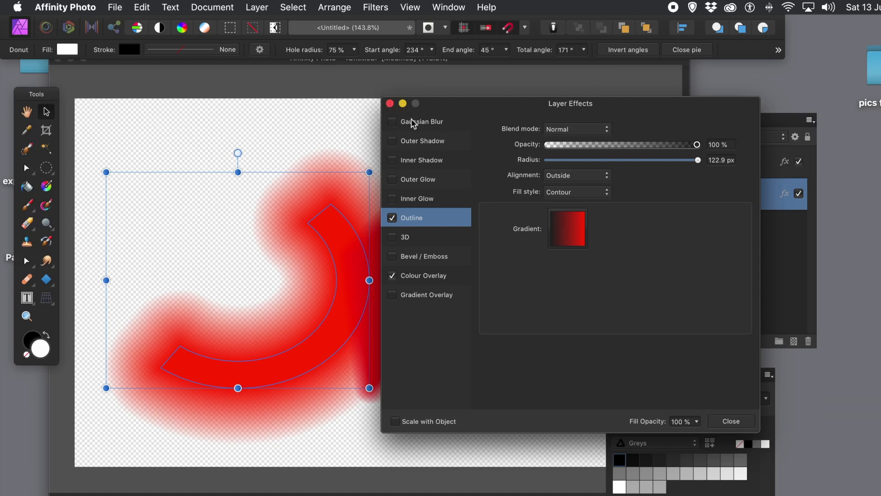
click(737, 420)
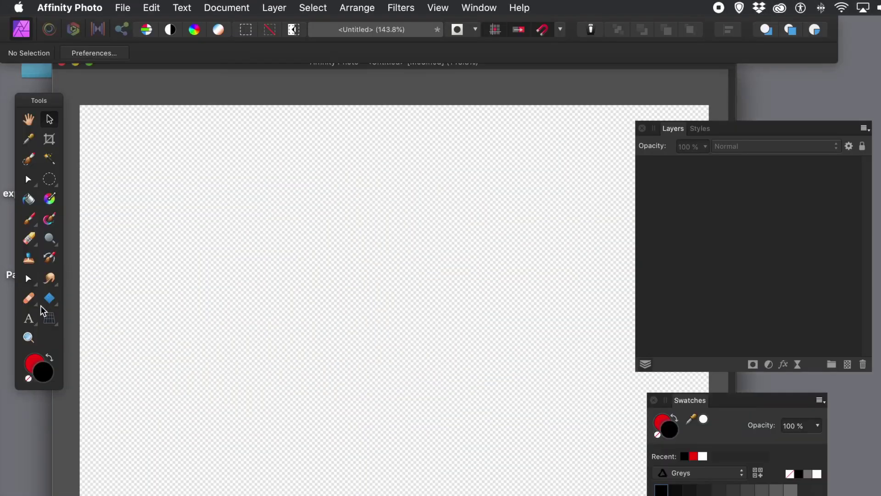
Add the Artistic Text 'text tool' to the canvas.
click(31, 321)
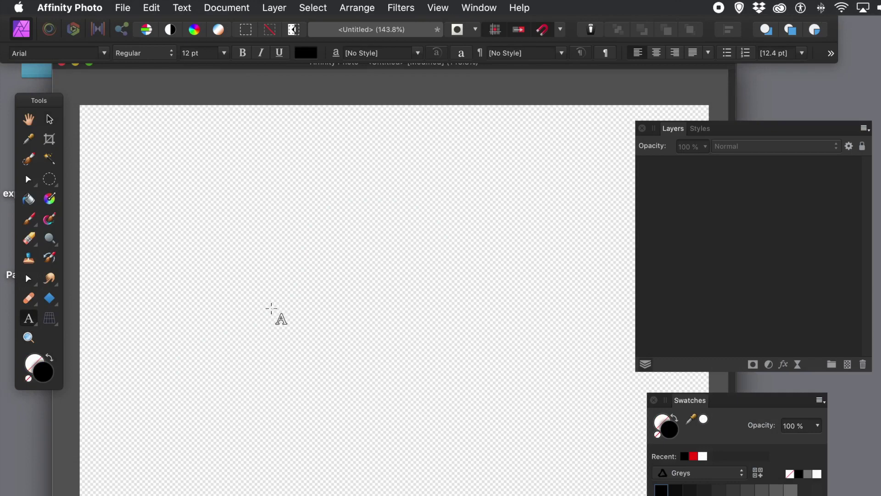
click(272, 308)
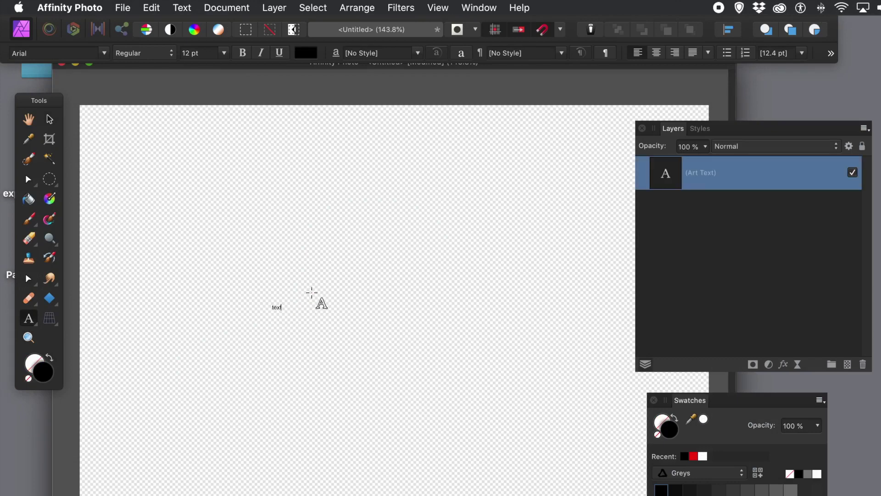
text(text tool)
key(Escape)
Make the text Bold, reposition it and enlarge it to 245.2 pt.
click(49, 120)
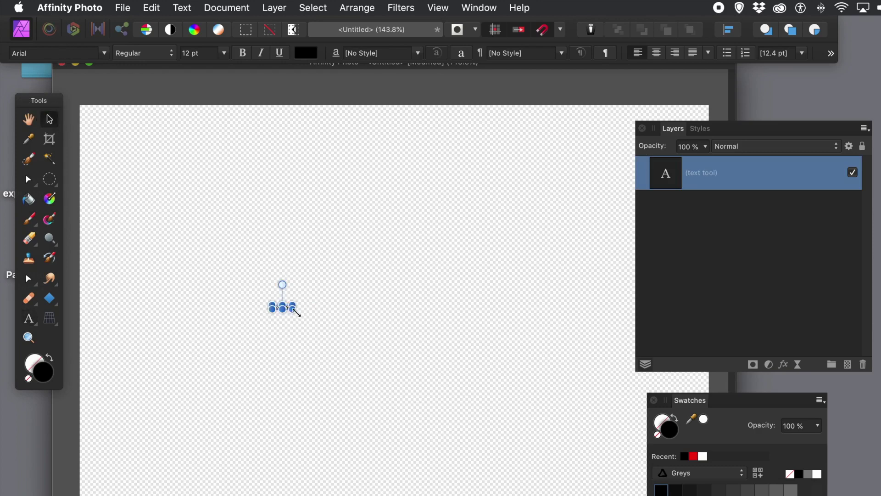
drag(293, 308, 585, 387)
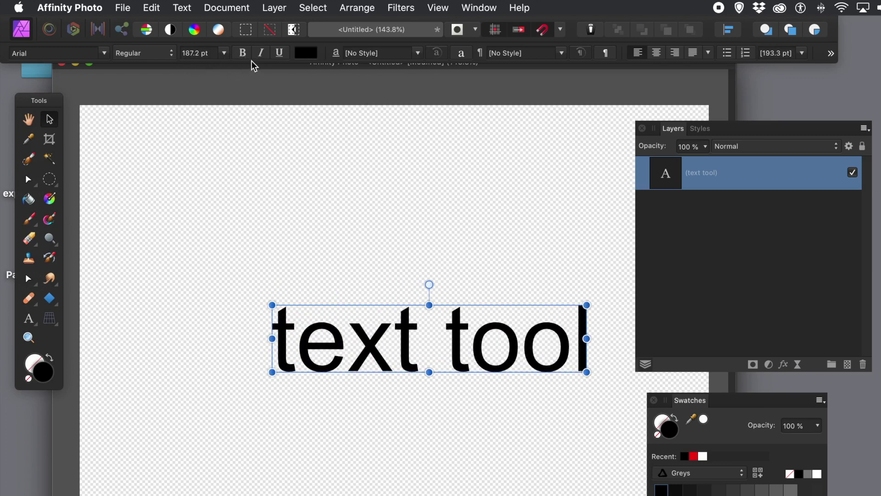
click(165, 55)
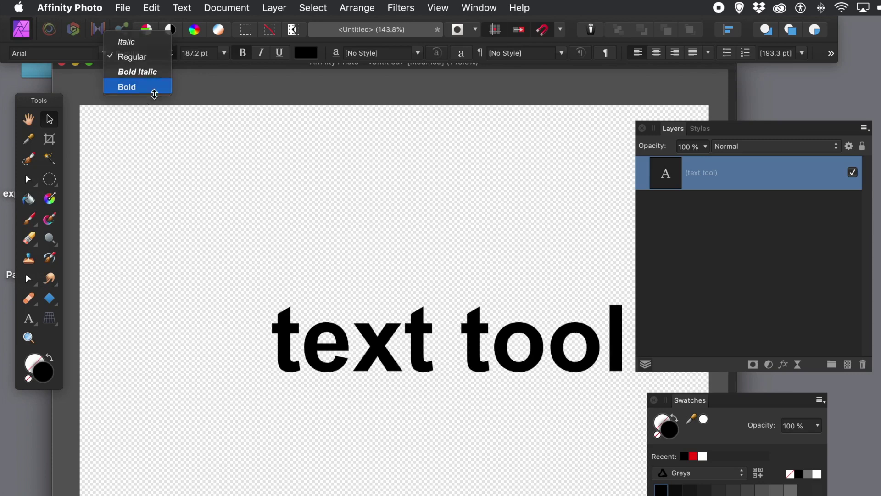
click(152, 87)
drag(478, 343, 343, 280)
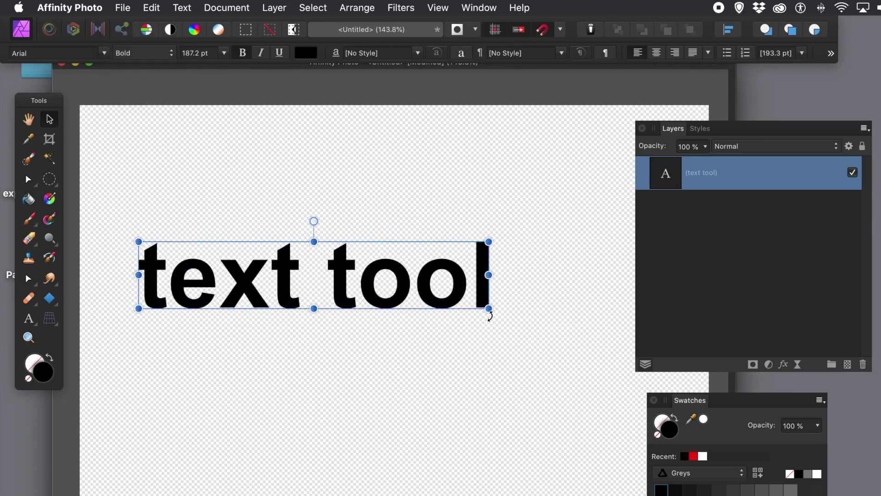
drag(489, 312, 596, 350)
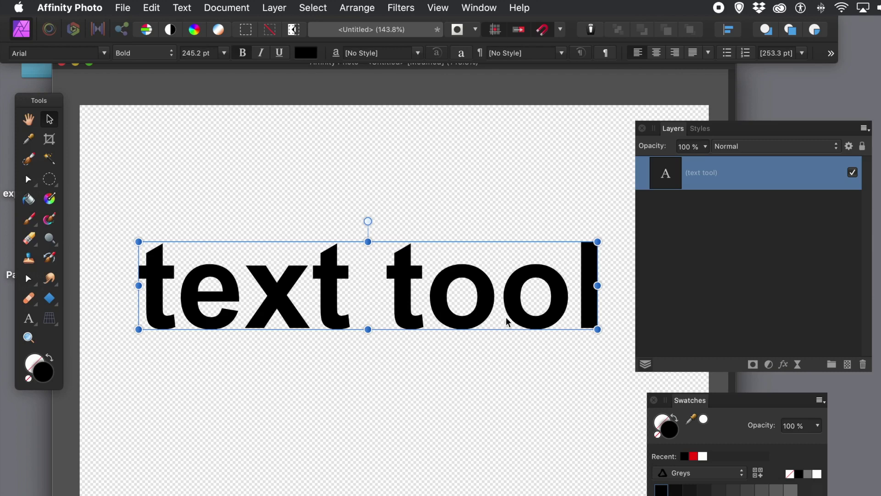
click(707, 129)
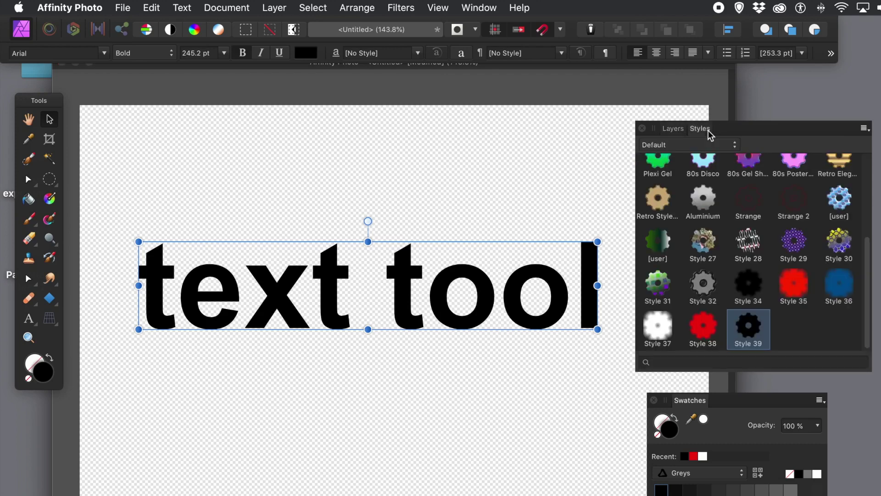
Apply Style 39 to the text, briefly trying Style 38 first.
click(756, 329)
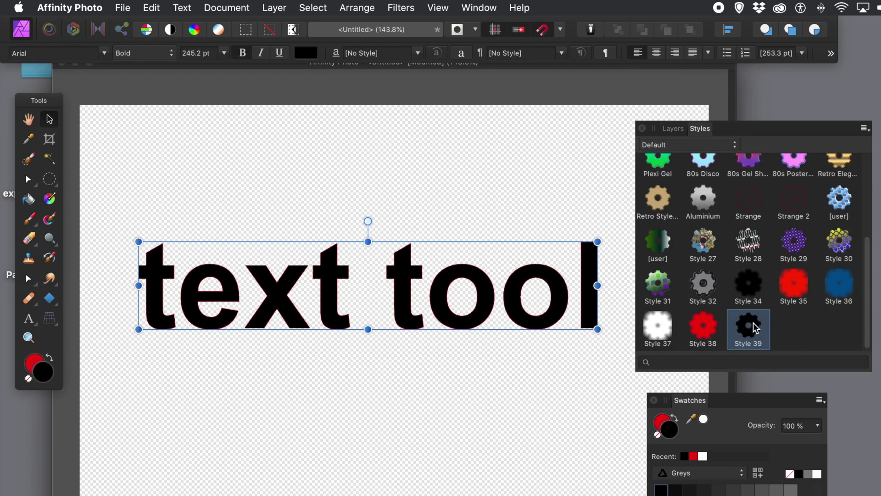
click(706, 326)
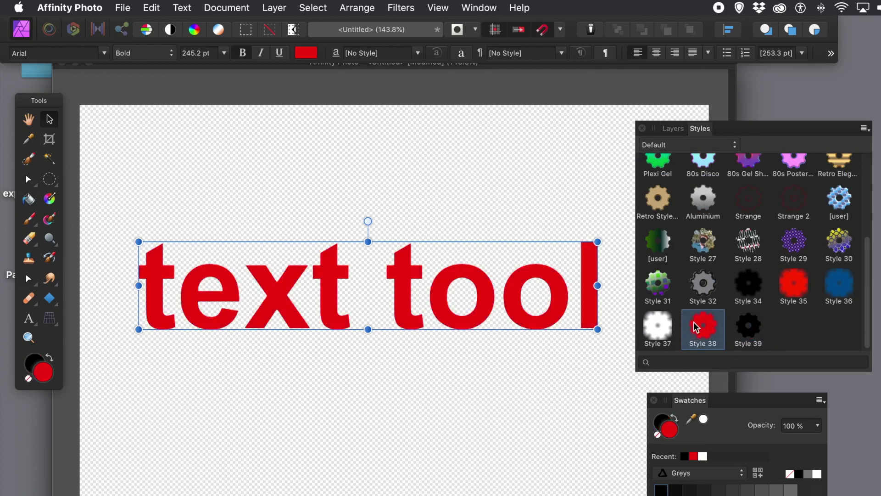
click(748, 337)
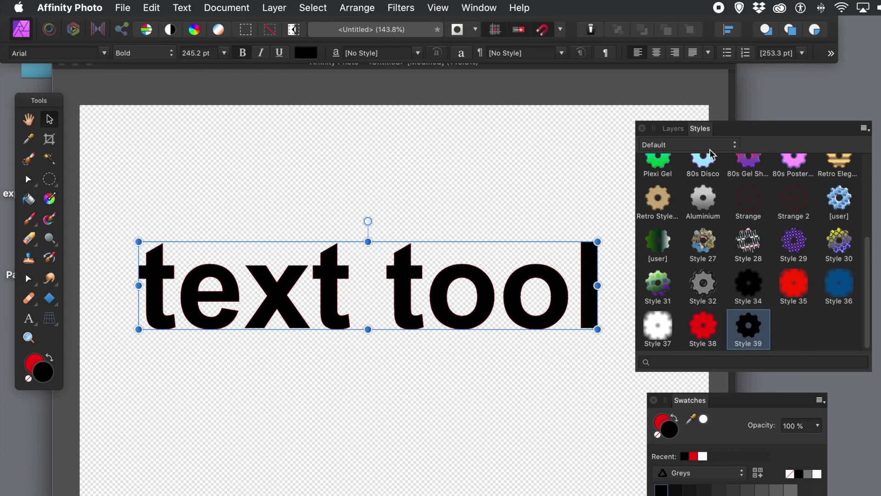
Raise the text's Outline radius to 30.1 px and preview the soft edge.
click(670, 130)
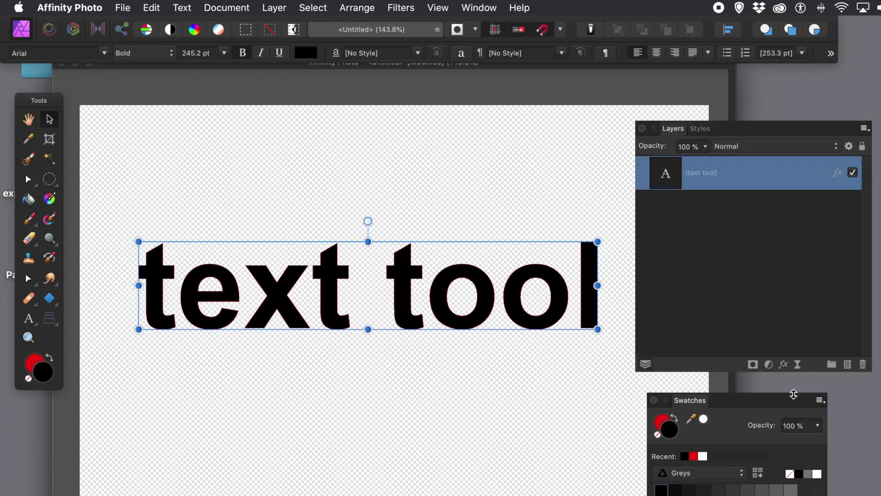
click(784, 365)
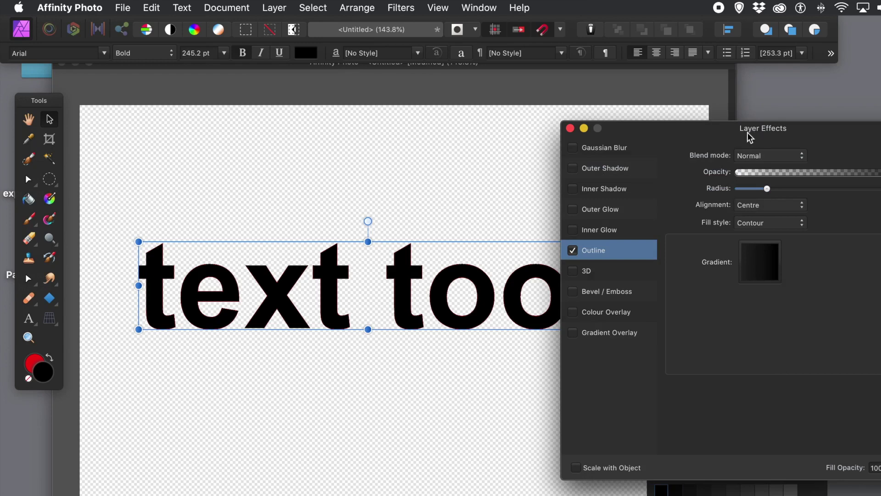
drag(750, 136, 573, 137)
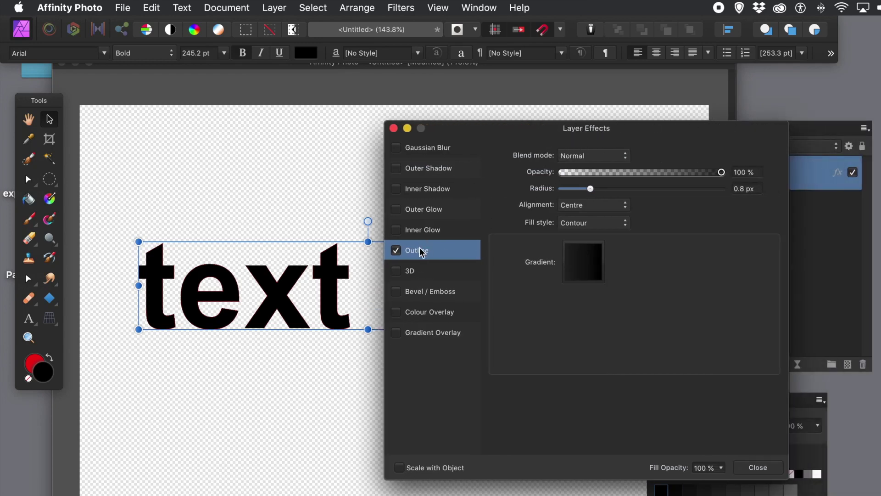
drag(590, 188, 669, 197)
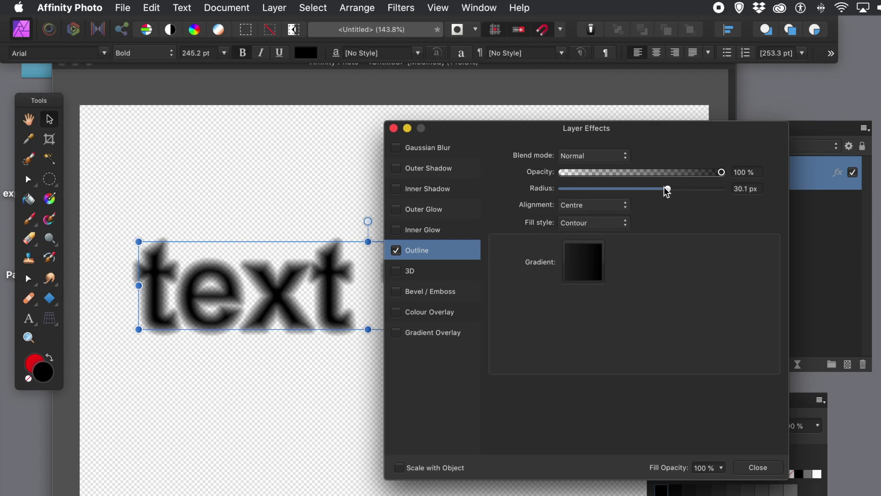
drag(497, 118, 696, 144)
click(673, 146)
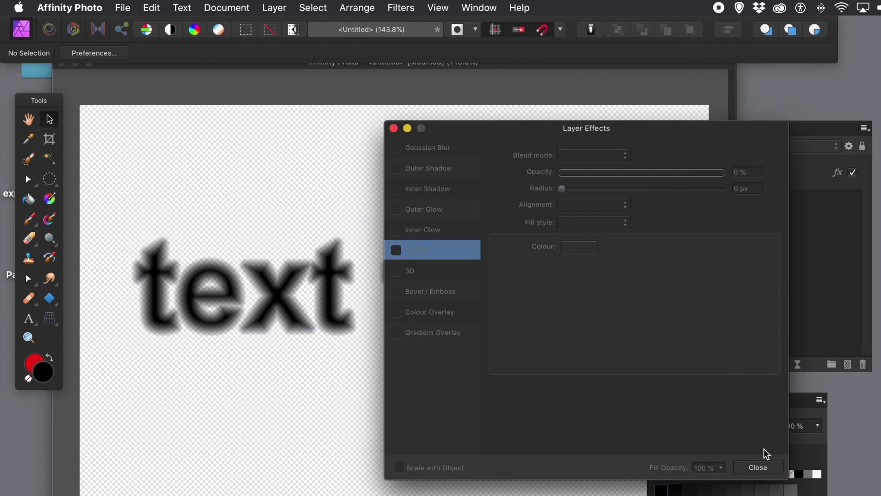
click(758, 467)
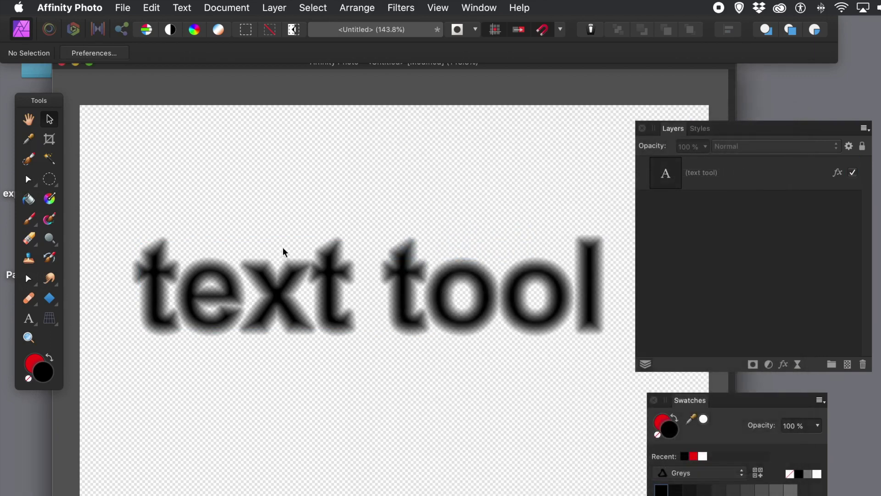
Replace the word 'text' with 'type' so the lettering reads 'type tool'.
click(29, 317)
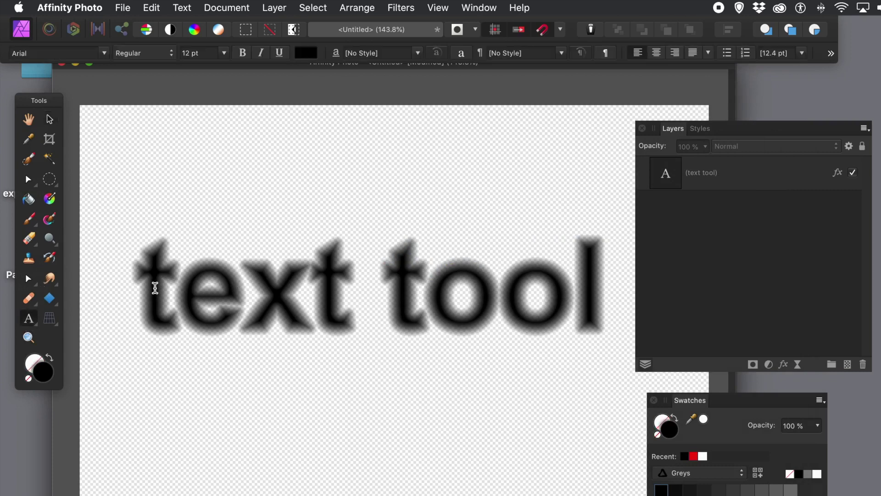
drag(153, 285, 349, 281)
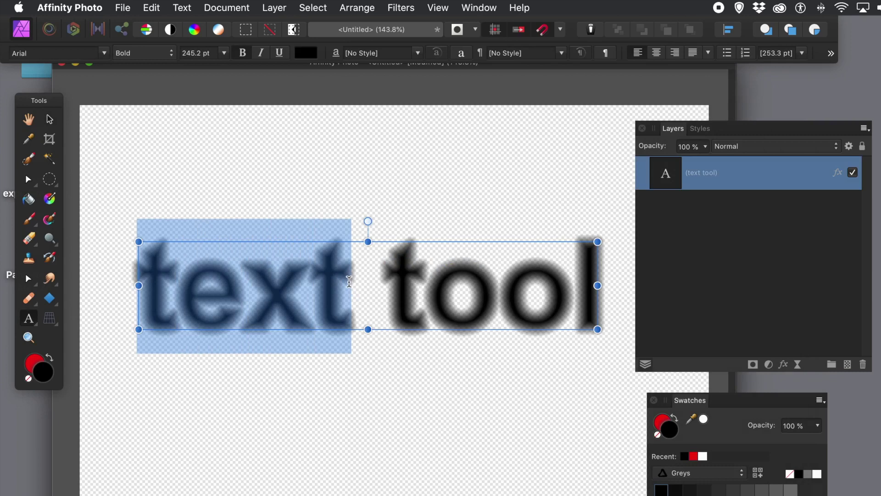
text(ty)
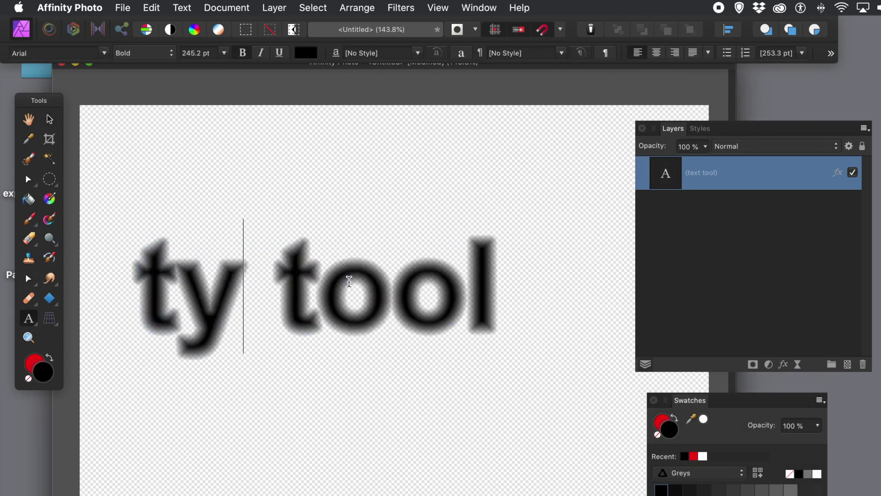
text(pe)
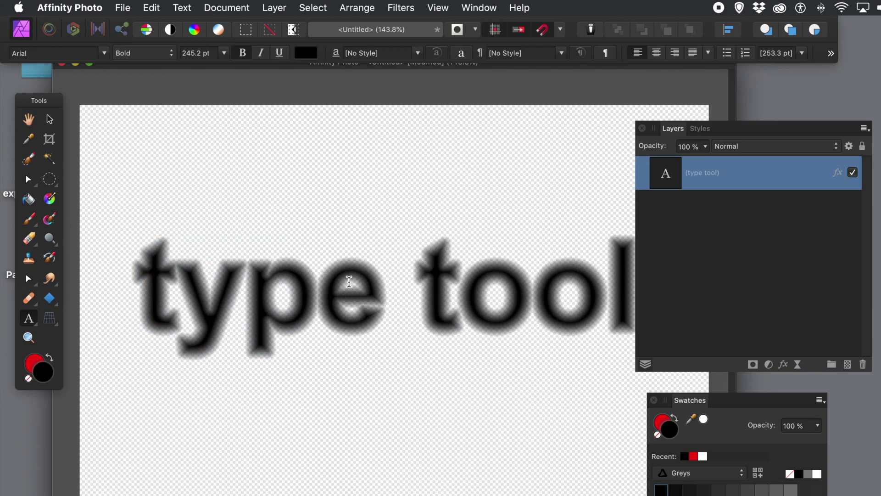
key(Escape)
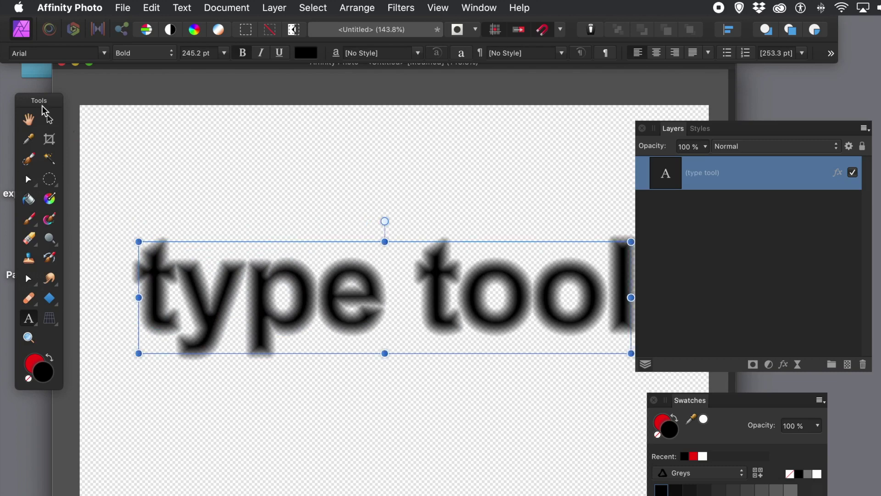